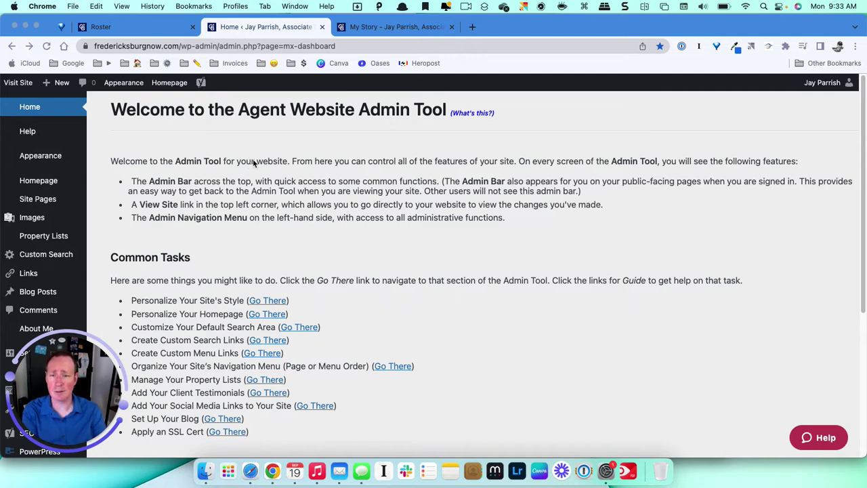
# Open the About Me settings and review the social media links and bio profile fields
pyautogui.scroll(-2, 58, 240)
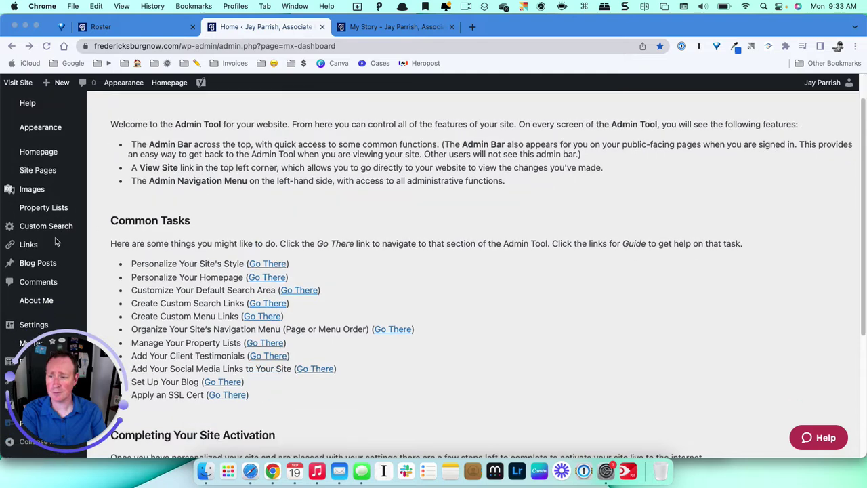
pyautogui.click(37, 305)
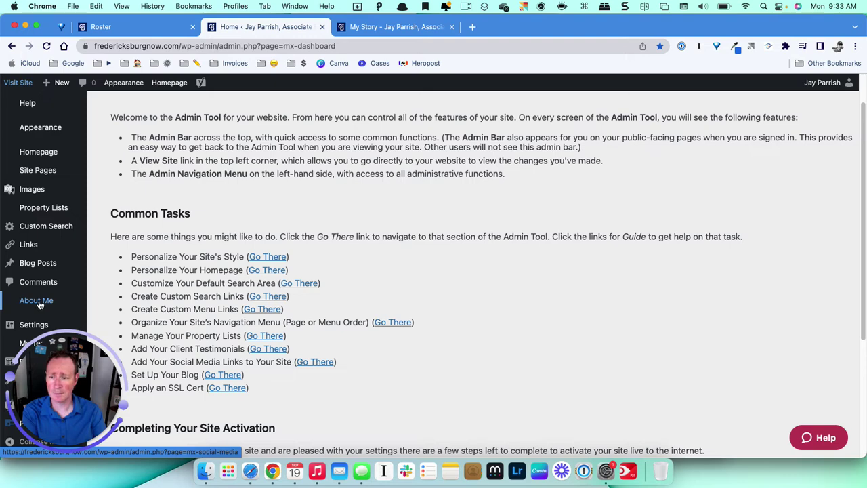
pyautogui.click(39, 304)
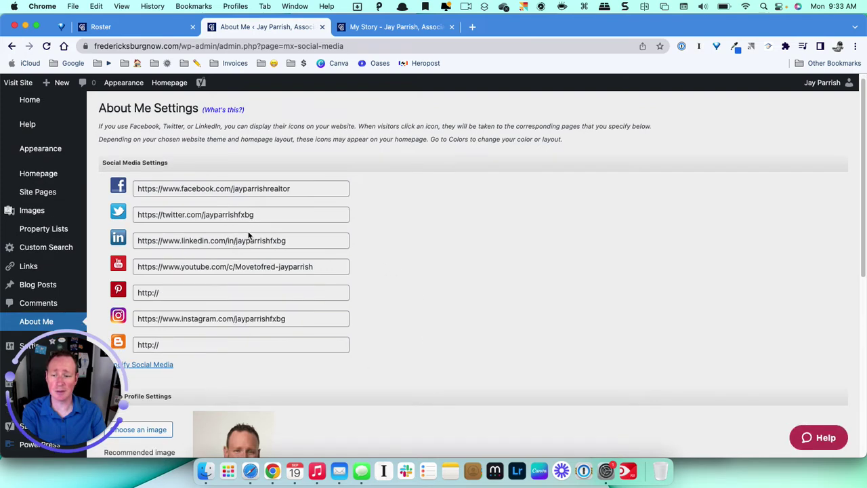
pyautogui.scroll(-1, 248, 230)
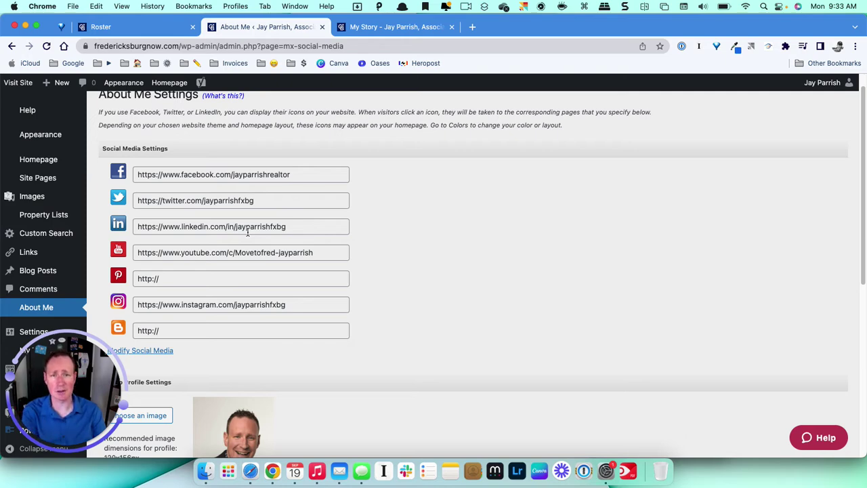
pyautogui.scroll(-5, 248, 232)
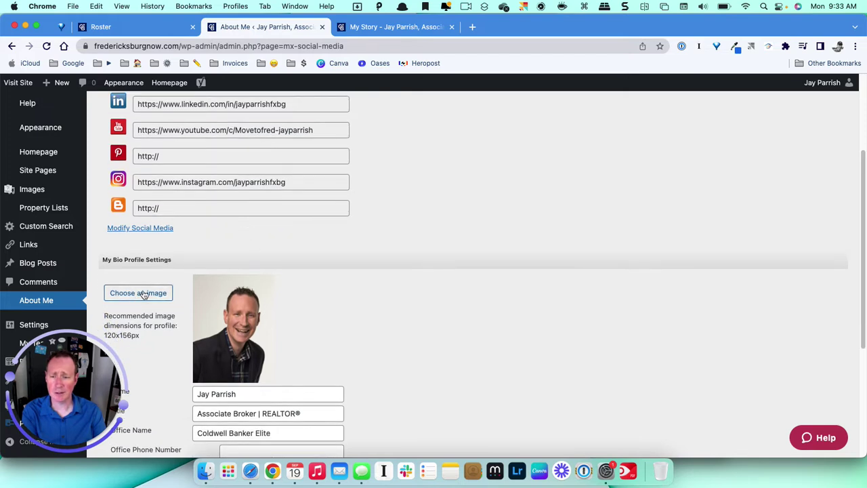
pyautogui.scroll(-6, 145, 295)
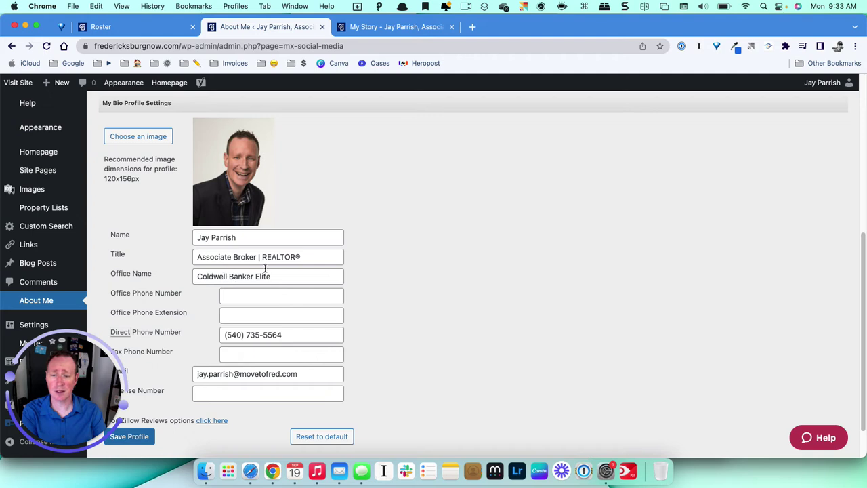
pyautogui.scroll(-2, 339, 280)
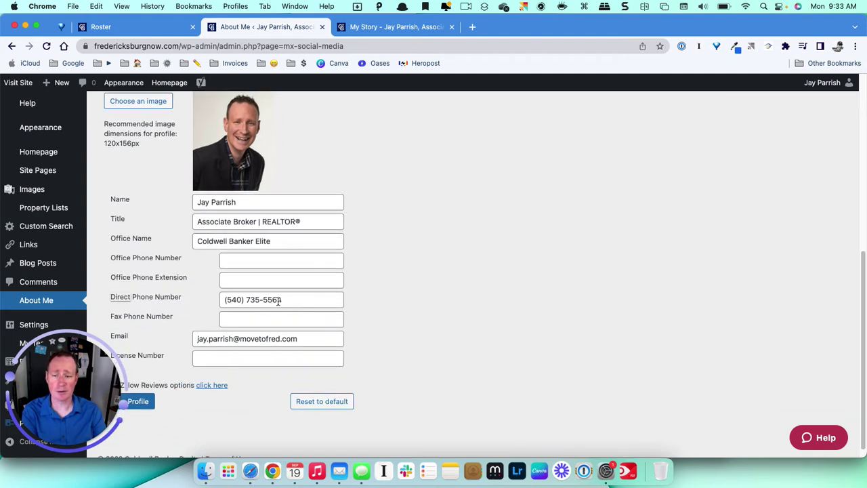
pyautogui.scroll(-1, 277, 304)
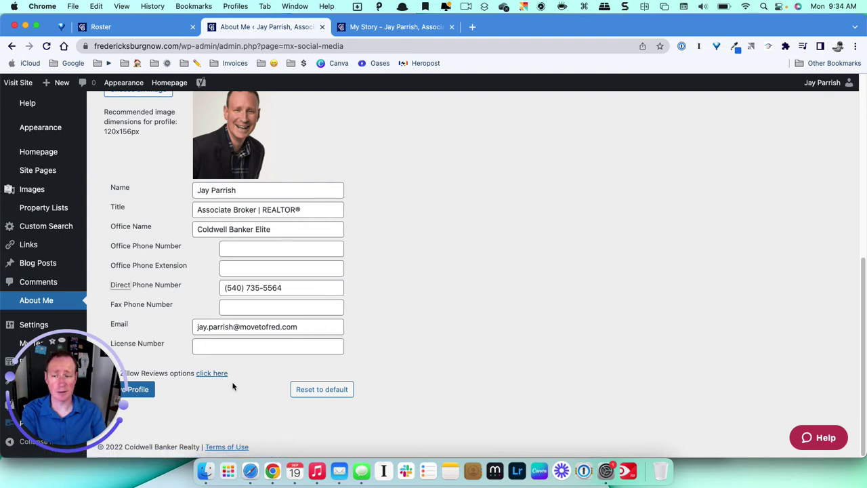
pyautogui.scroll(4, 305, 342)
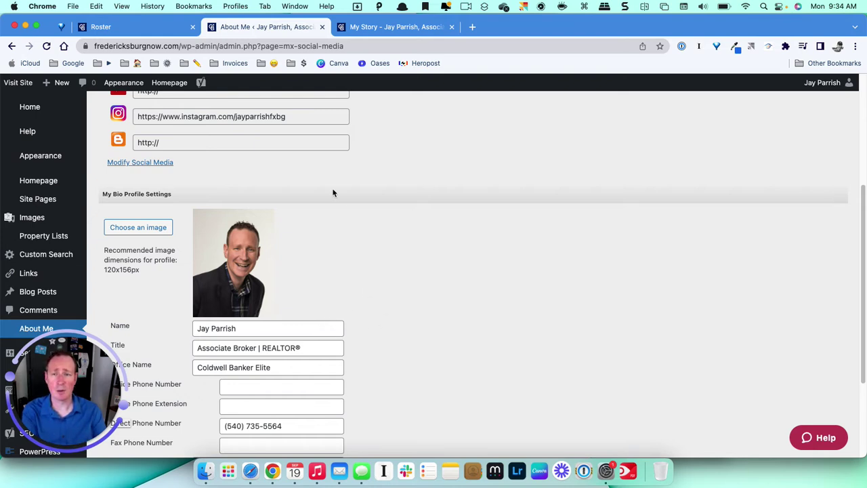
# Examine the public My Story page, from the photo and bio text down to the signature and client reviews
pyautogui.click(380, 27)
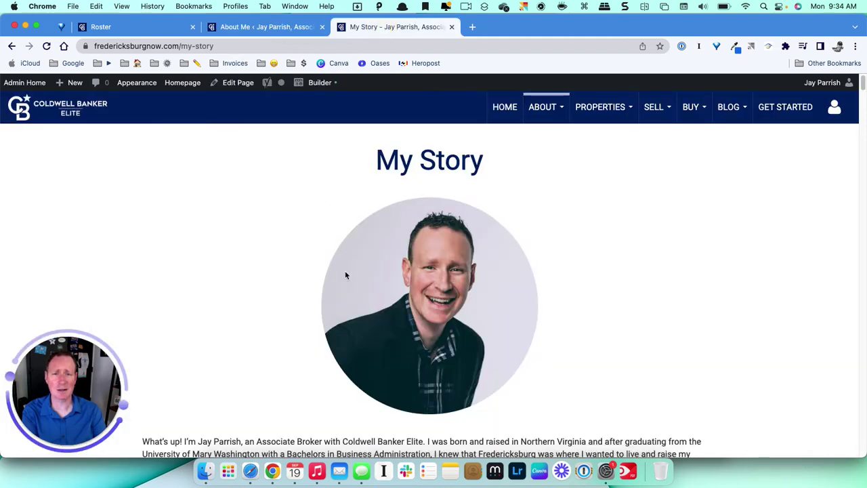
pyautogui.scroll(-5, 441, 271)
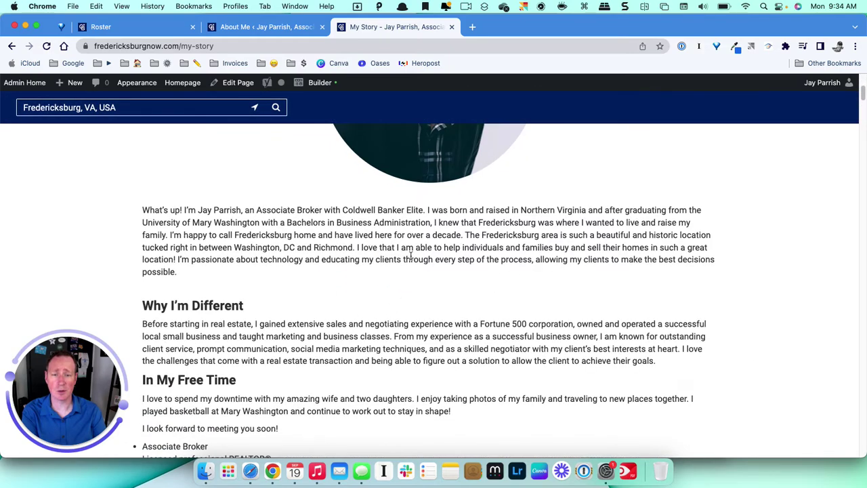
pyautogui.scroll(-1, 411, 256)
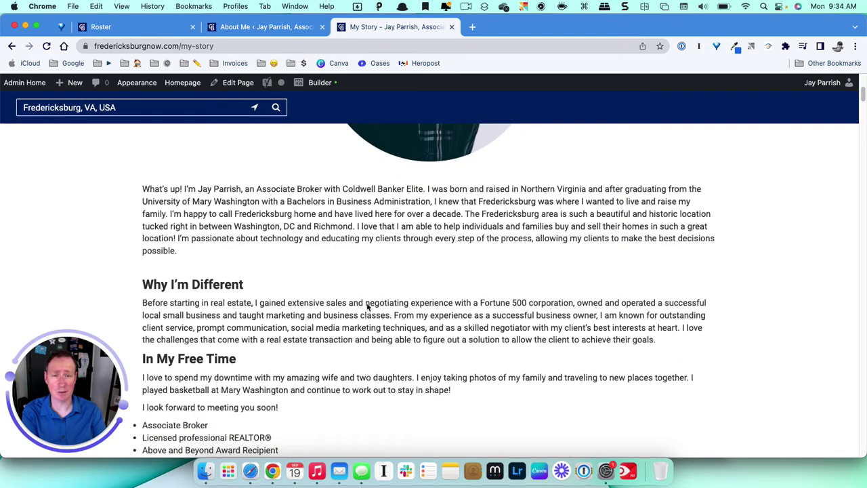
pyautogui.scroll(-5, 397, 316)
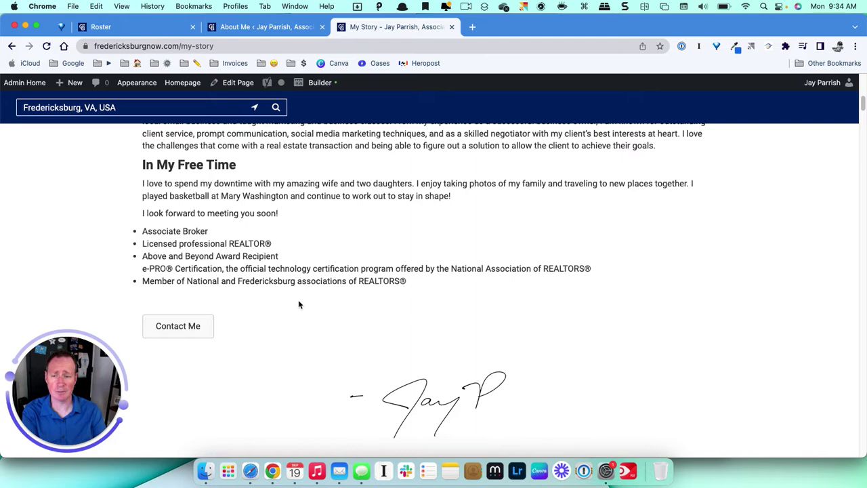
pyautogui.scroll(-1, 250, 305)
pyautogui.scroll(-3, 373, 344)
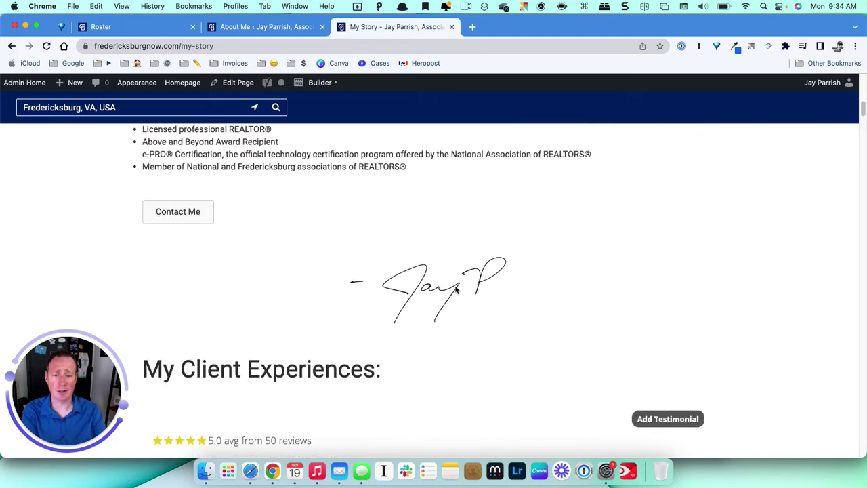
pyautogui.scroll(-3, 429, 285)
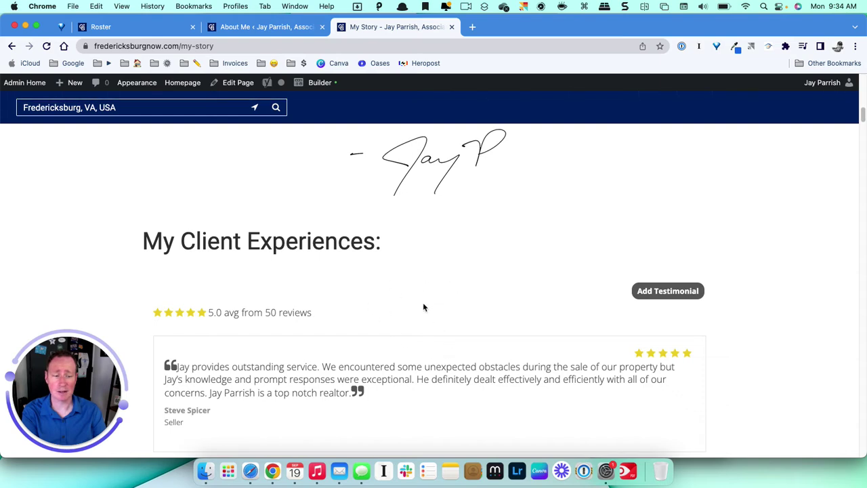
pyautogui.scroll(1, 422, 302)
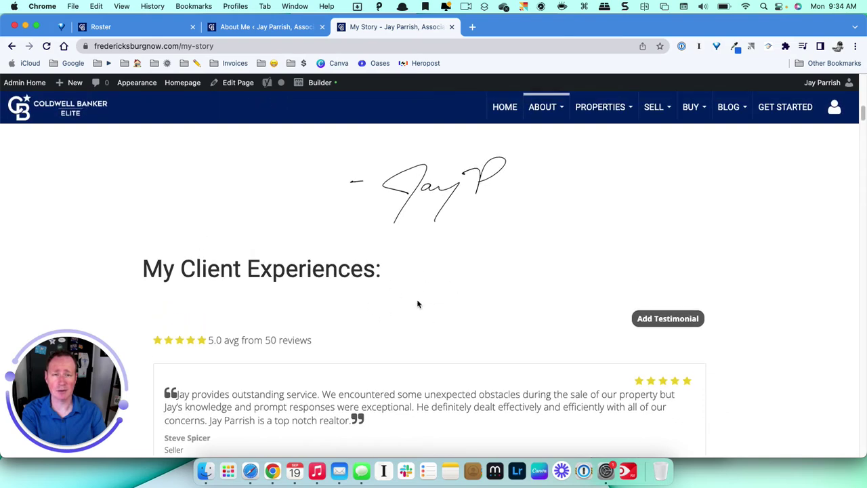
pyautogui.scroll(5, 417, 305)
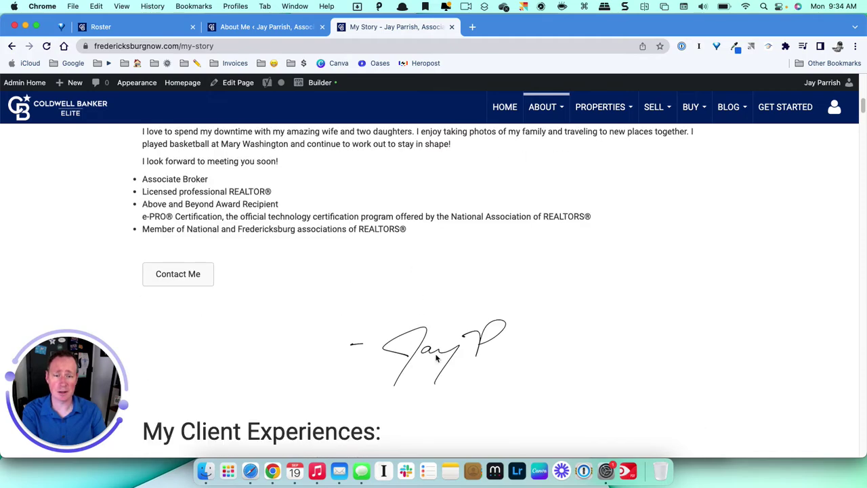
pyautogui.scroll(10, 429, 305)
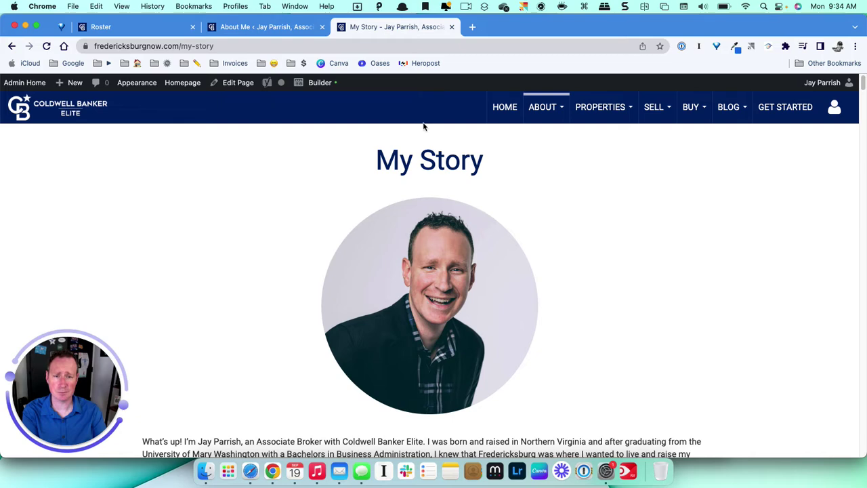
# Create a new custom site page titled "My Story - test" from the admin tool
pyautogui.click(264, 27)
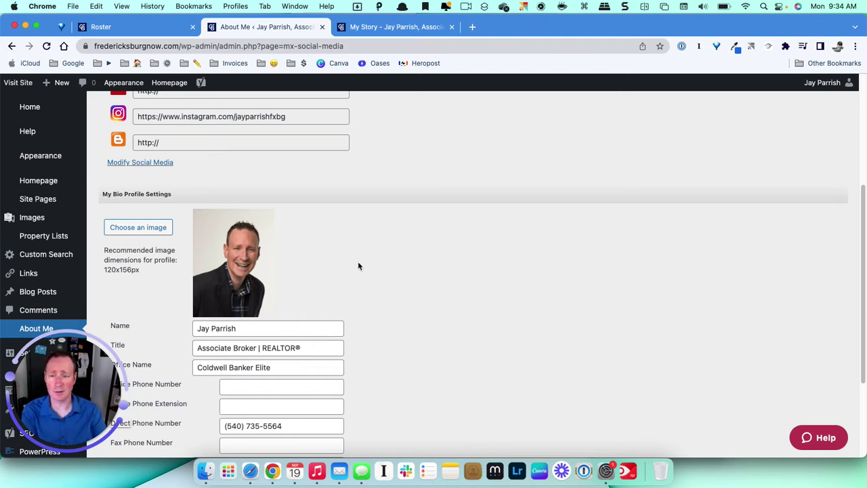
pyautogui.moveTo(63, 199)
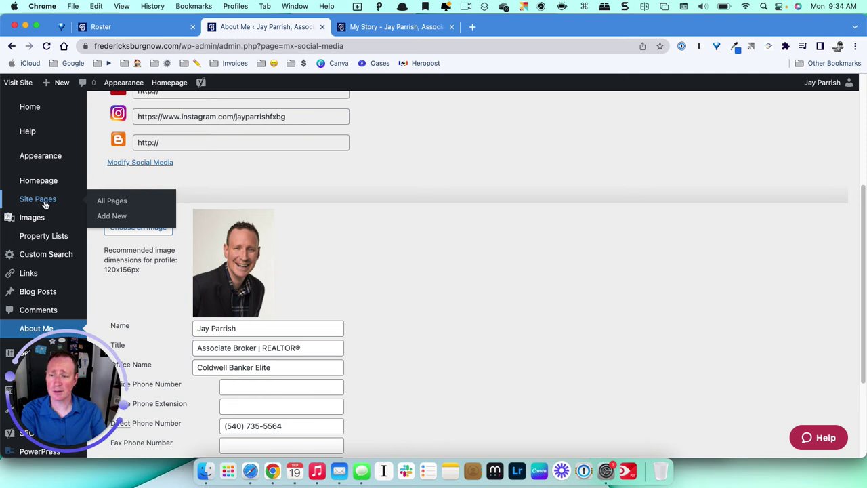
pyautogui.click(115, 218)
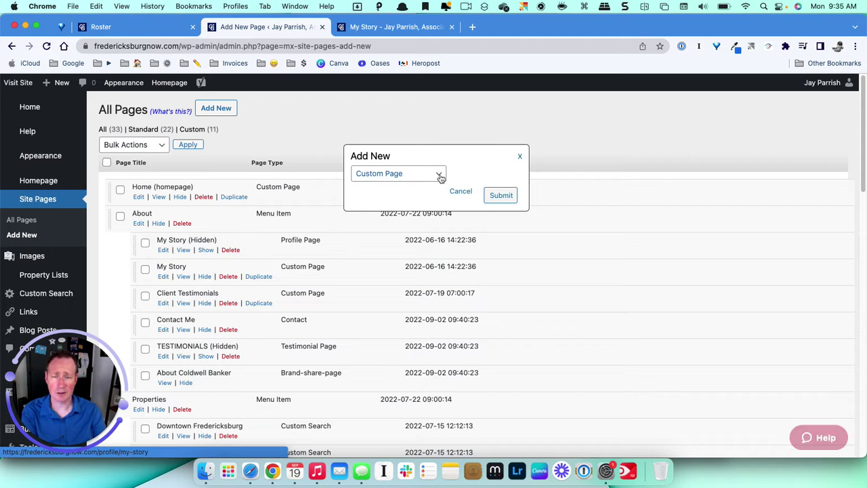
pyautogui.click(502, 197)
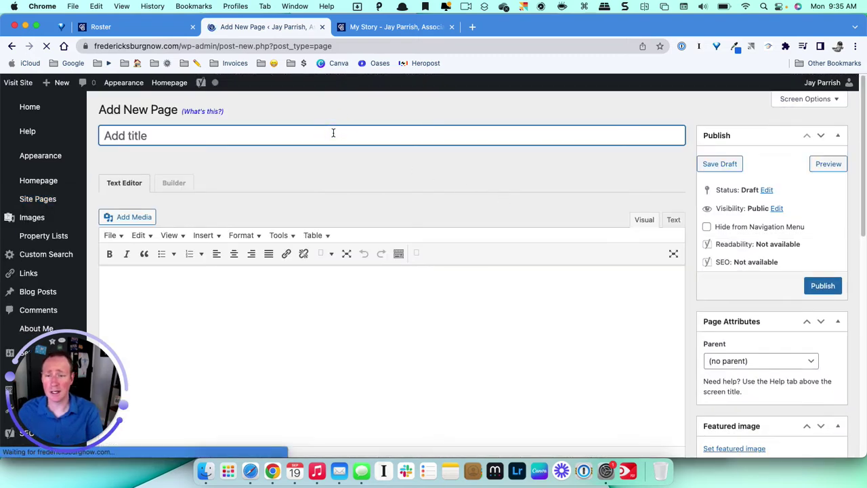
pyautogui.write('My Story')
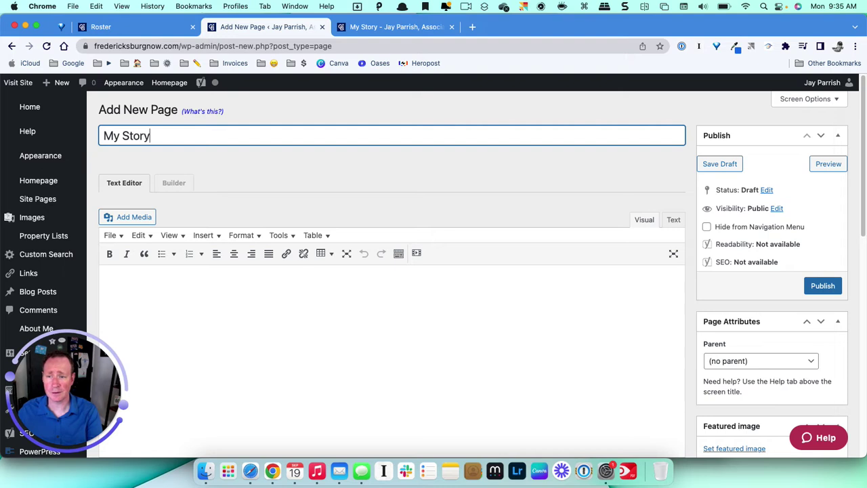
pyautogui.write(' - test')
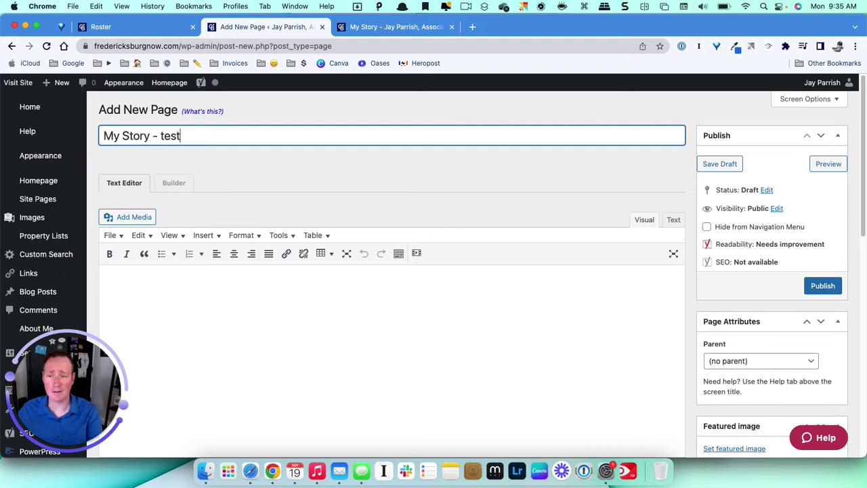
pyautogui.click(316, 166)
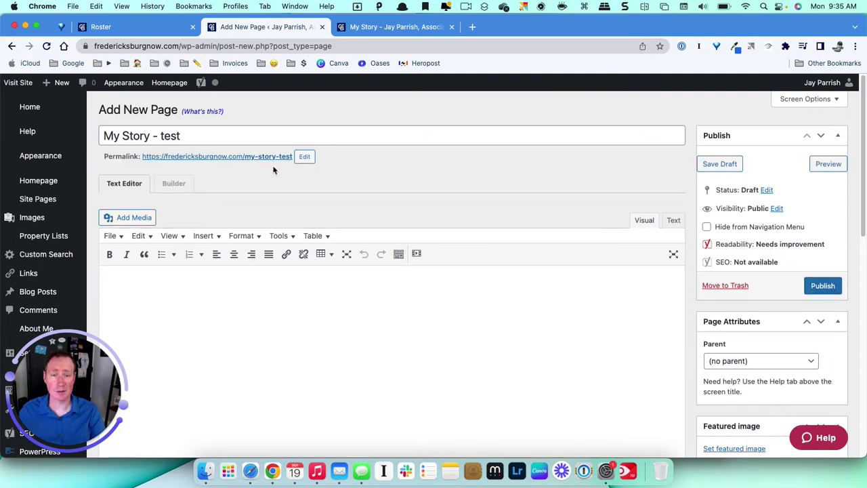
# Launch the page builder for the new page and bring up its list of standard modules
pyautogui.click(174, 186)
pyautogui.click(464, 192)
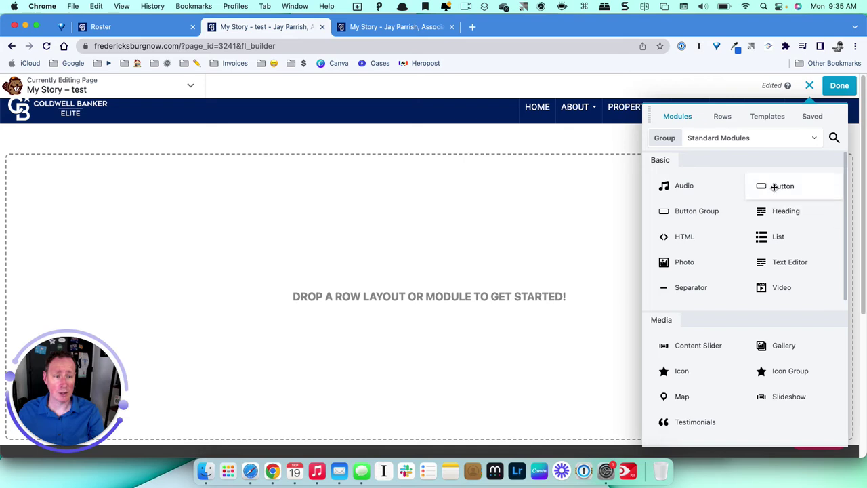
pyautogui.click(810, 85)
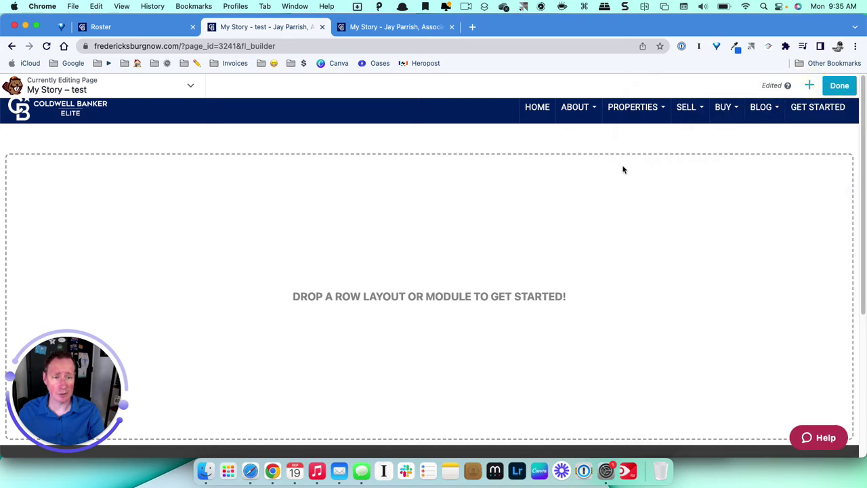
pyautogui.click(810, 86)
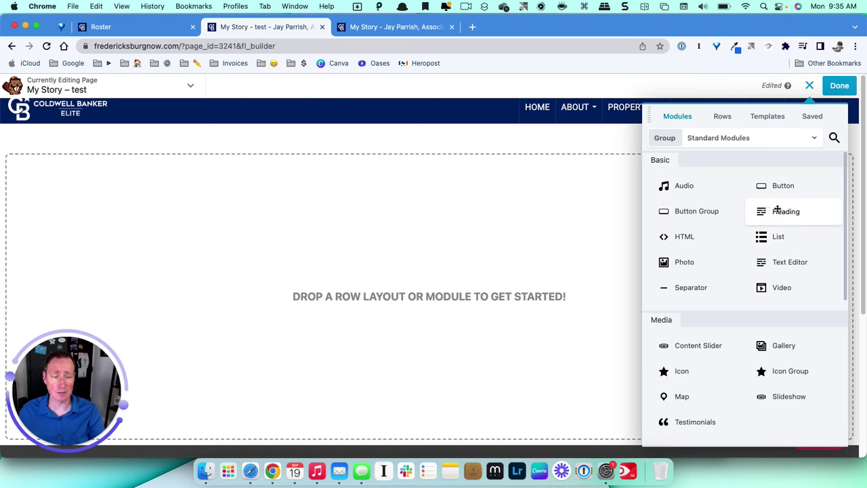
# Add a Heading module to the empty page with the text "My Story" and the HTML tag h1
pyautogui.moveTo(786, 212); pyautogui.dragTo(465, 174)
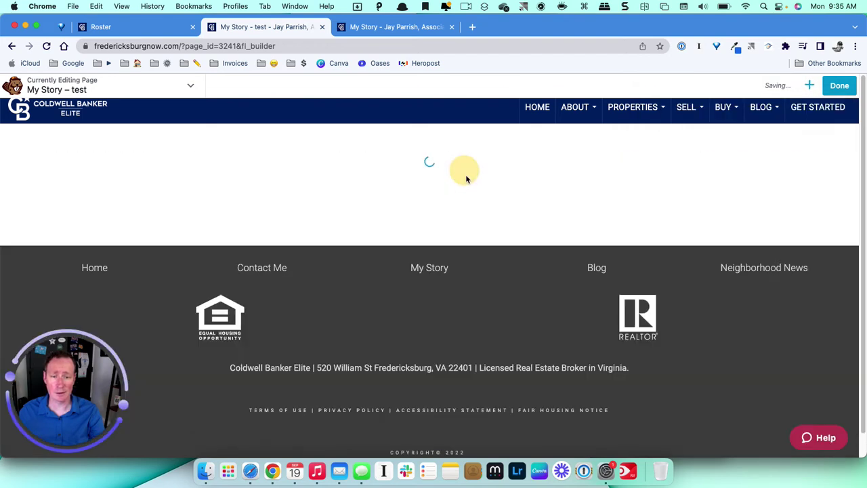
pyautogui.write('My Story')
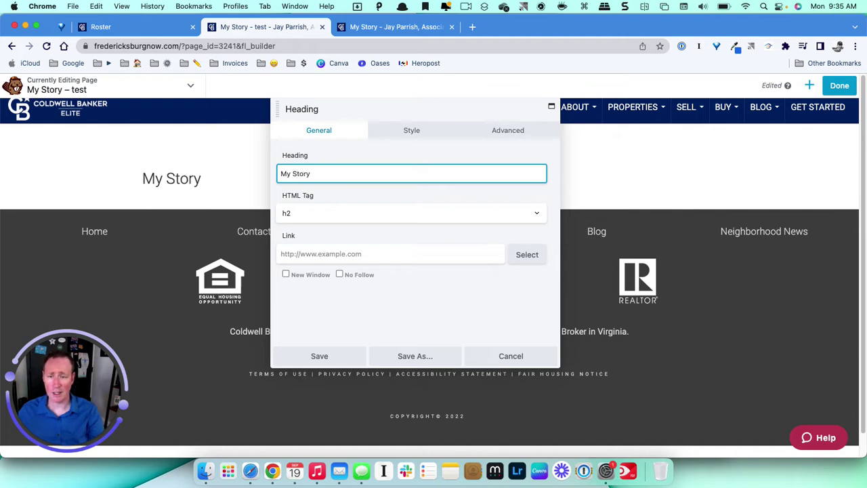
pyautogui.click(403, 214)
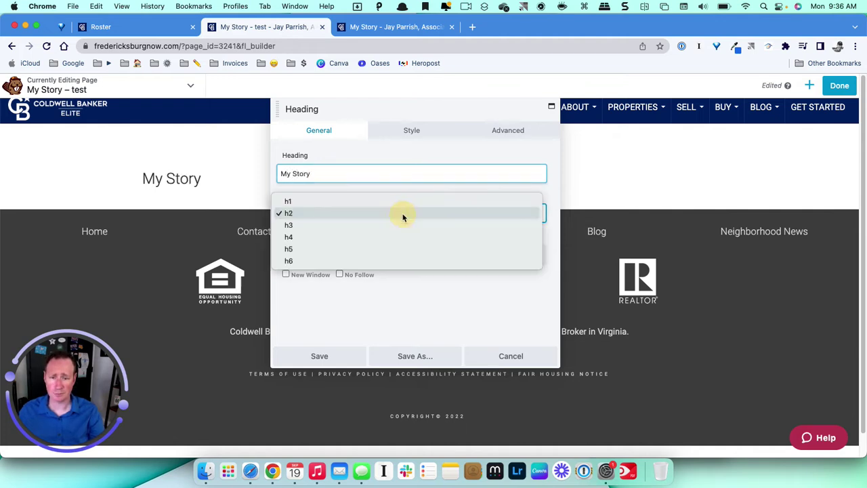
pyautogui.click(361, 201)
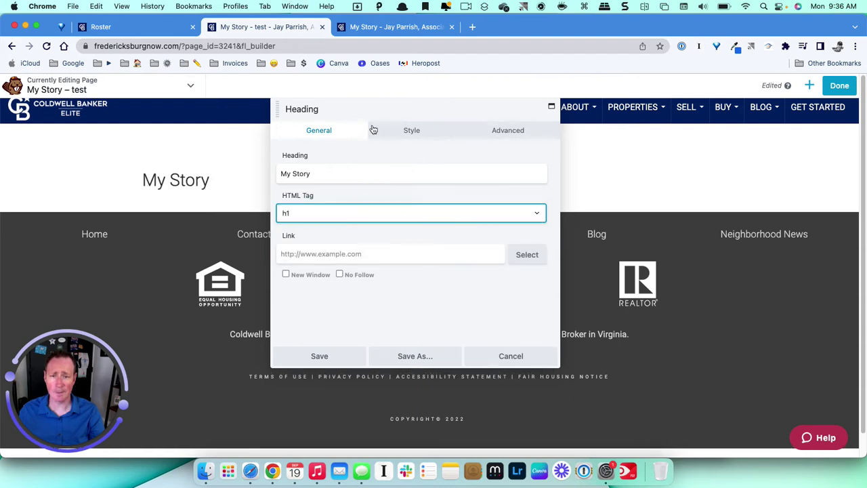
# Style the My Story heading with a font size of 48 px and center alignment
pyautogui.click(409, 131)
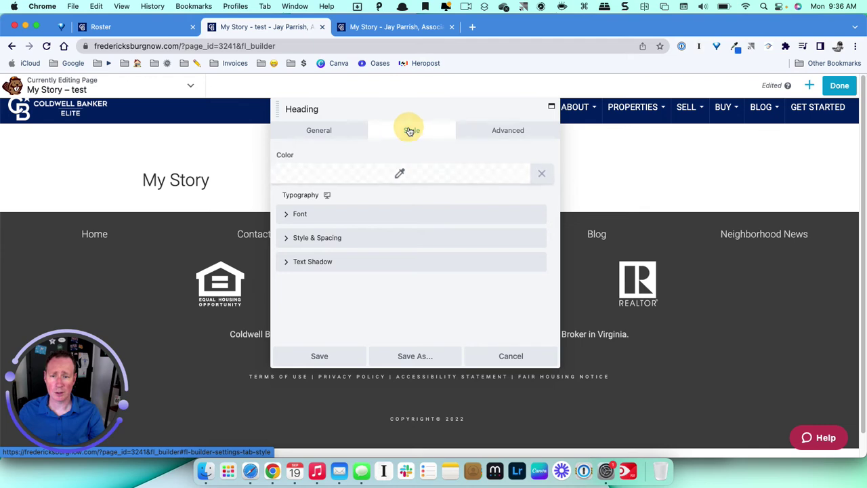
pyautogui.click(288, 215)
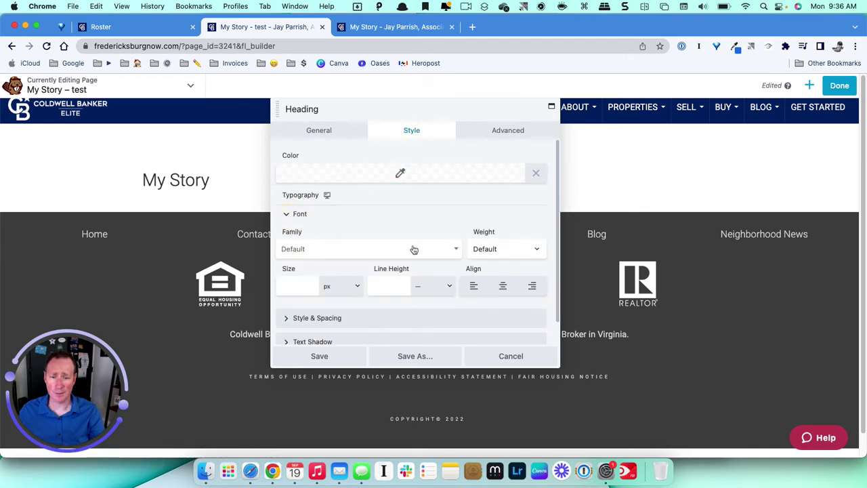
pyautogui.click(359, 287)
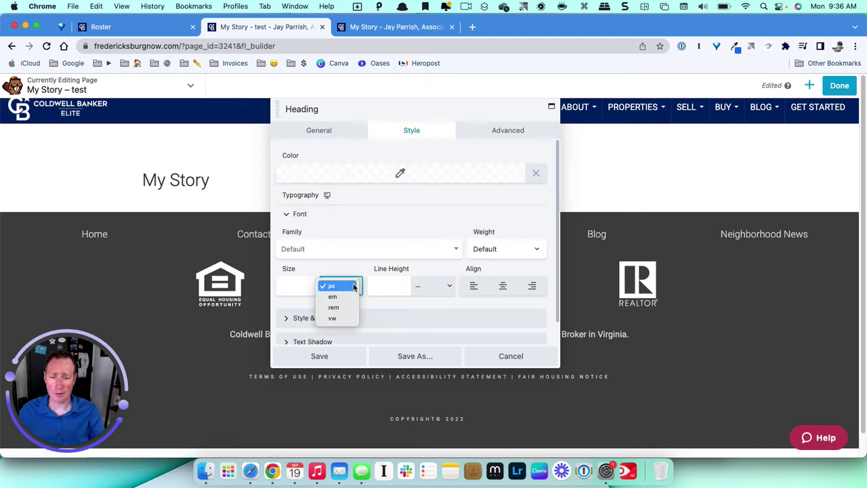
pyautogui.click(332, 286)
pyautogui.click(304, 287)
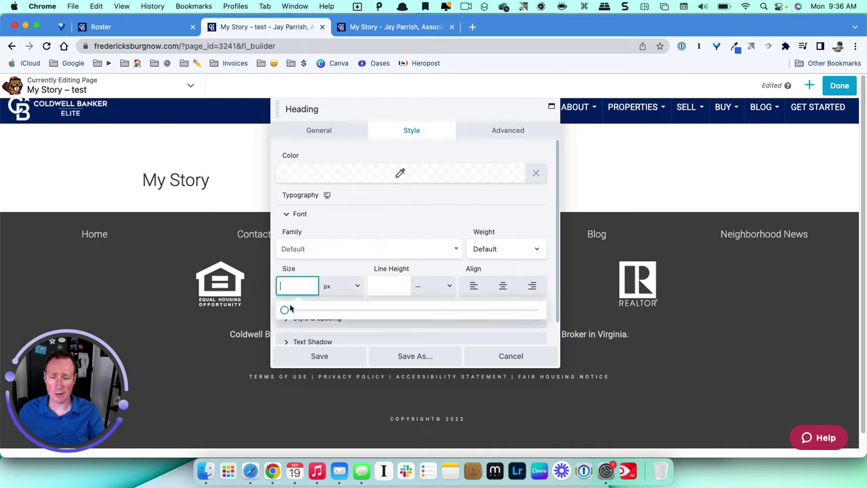
pyautogui.moveTo(289, 309); pyautogui.dragTo(408, 317)
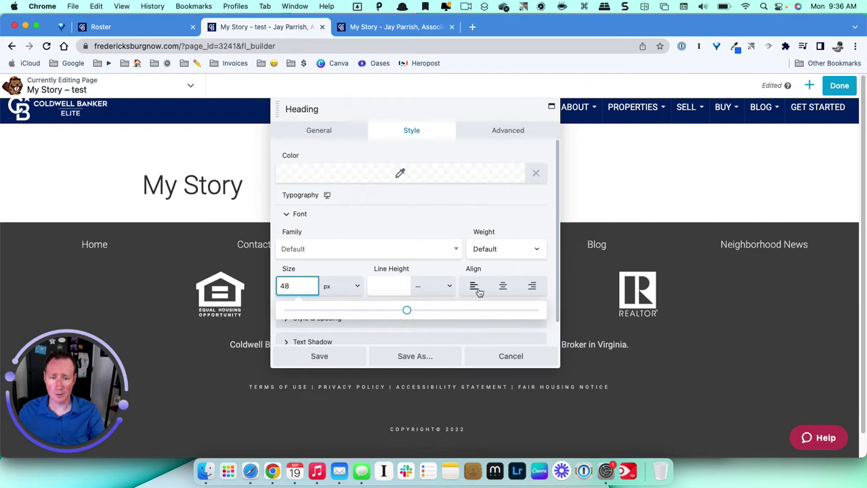
pyautogui.click(500, 288)
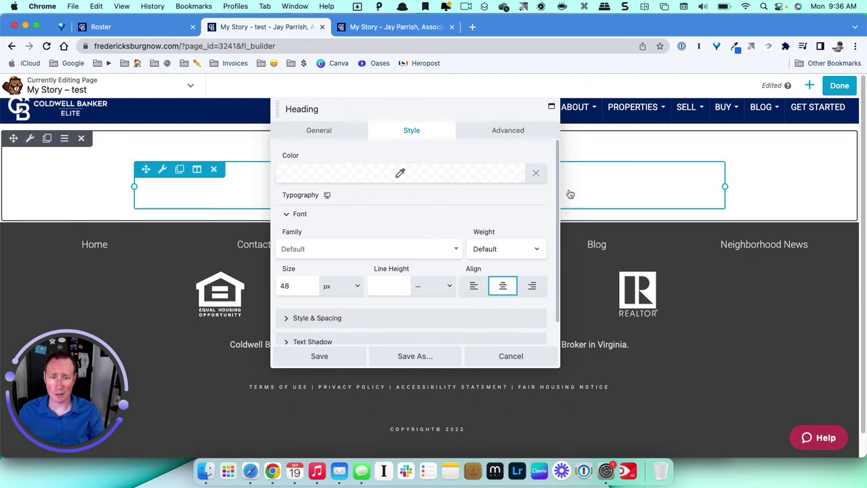
# Browse the heading's font families, keep the Default font, and save the module
pyautogui.scroll(-2, 407, 309)
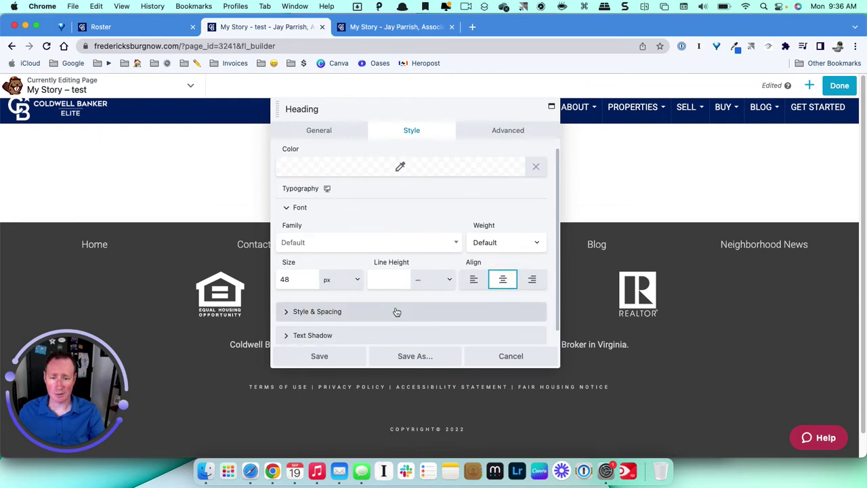
pyautogui.click(457, 233)
pyautogui.scroll(-2, 373, 311)
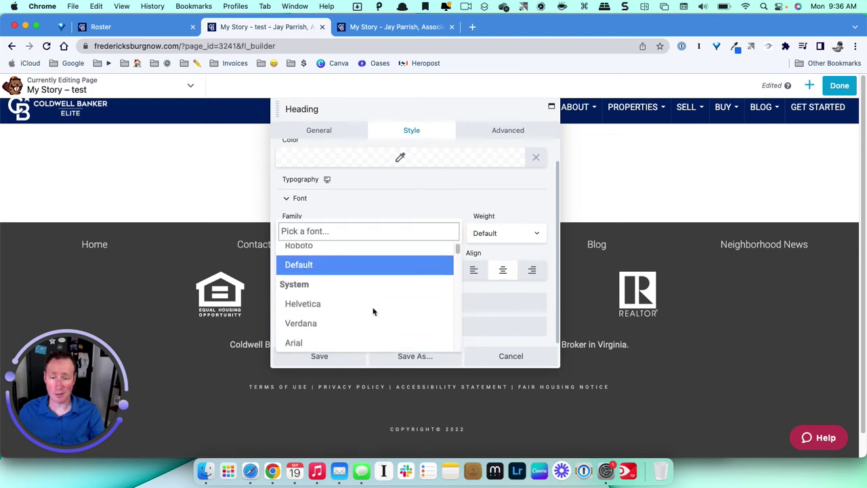
pyautogui.scroll(5, 373, 311)
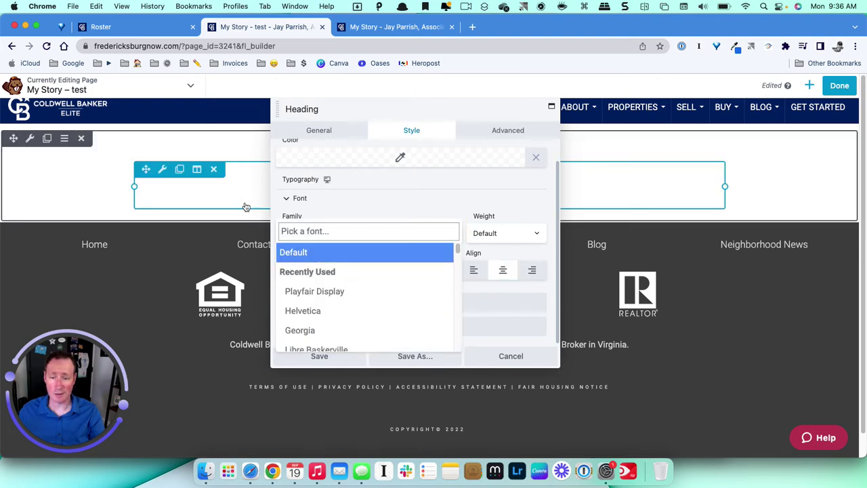
pyautogui.click(323, 358)
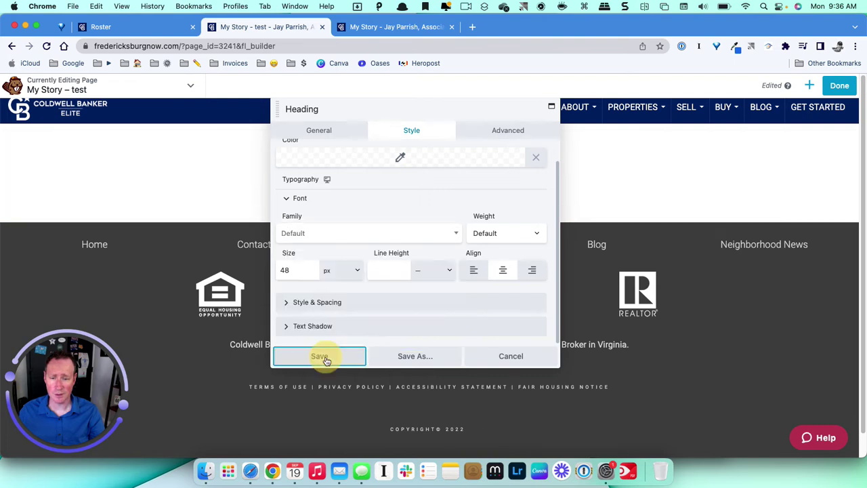
pyautogui.moveTo(393, 204)
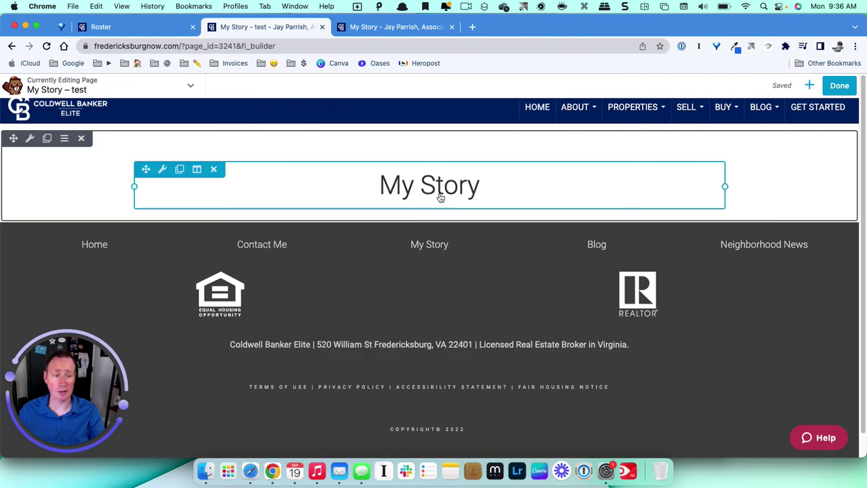
# Add a Photo module directly below the My Story heading
pyautogui.click(810, 87)
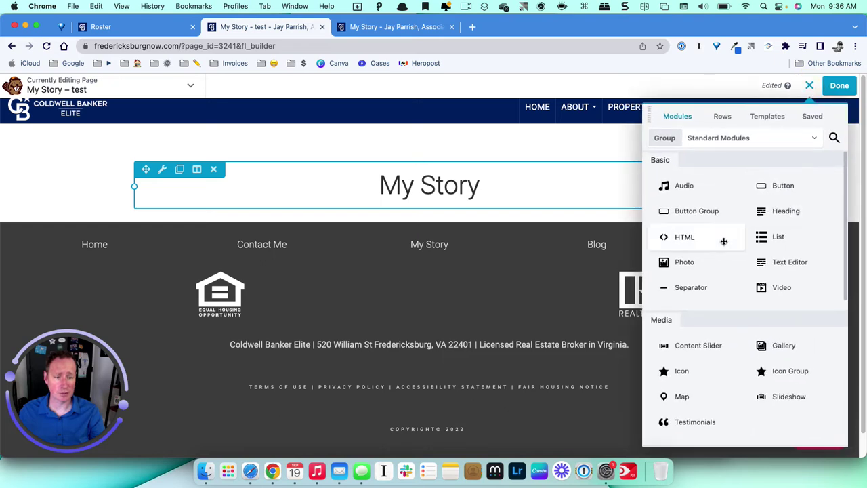
pyautogui.click(698, 261)
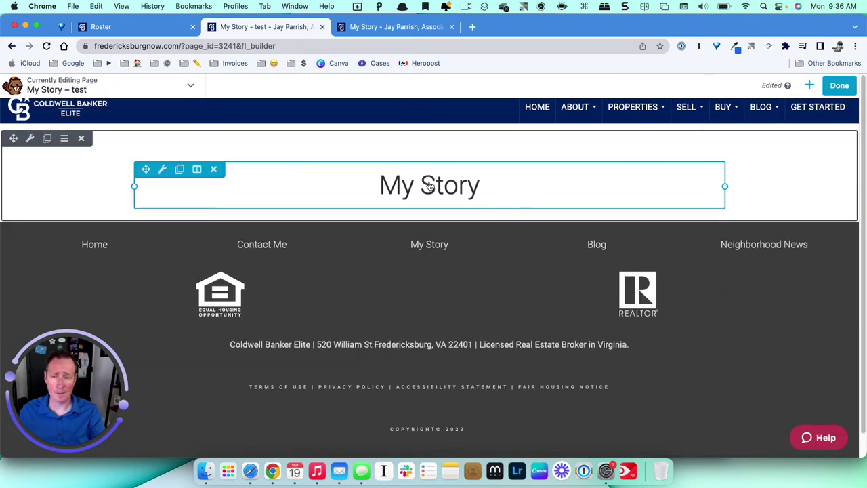
pyautogui.click(806, 86)
pyautogui.moveTo(682, 261); pyautogui.dragTo(441, 241)
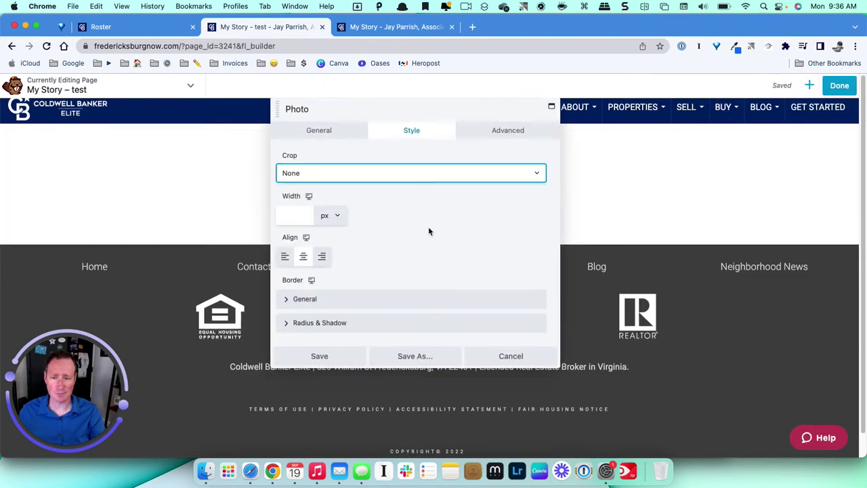
# Choose the portrait IMG_1112-scaled.jpg from the media library as the Photo module's image
pyautogui.click(318, 131)
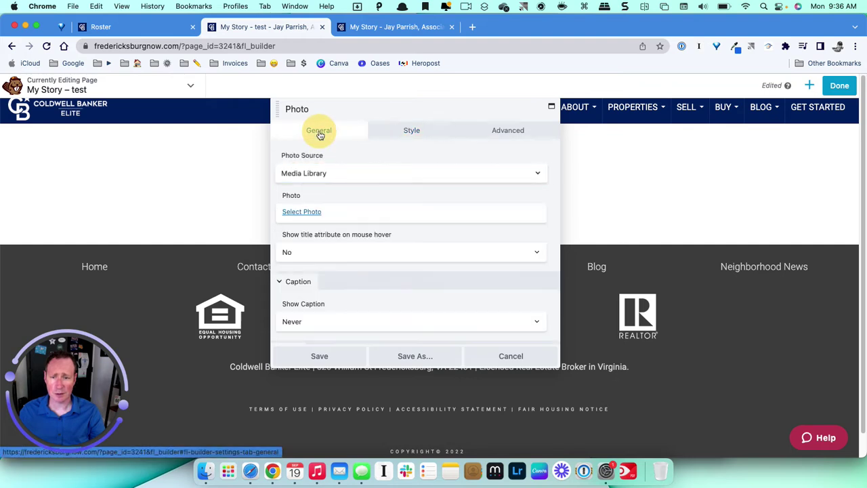
pyautogui.click(302, 214)
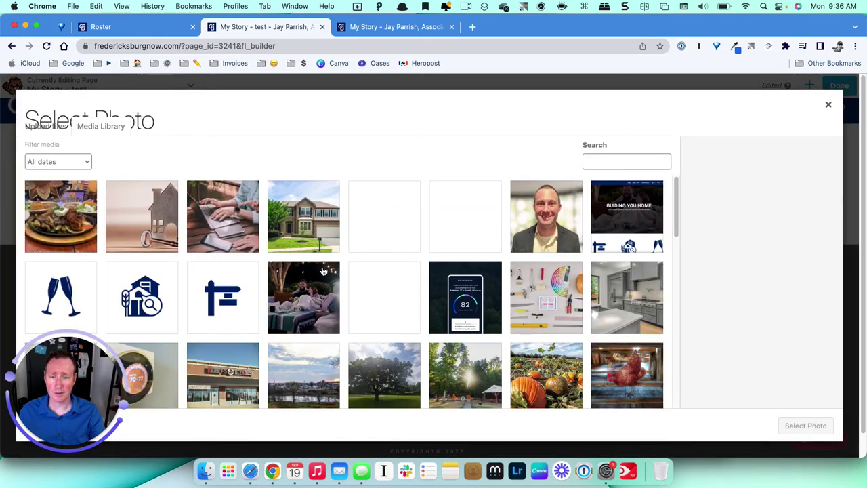
pyautogui.scroll(-10, 388, 281)
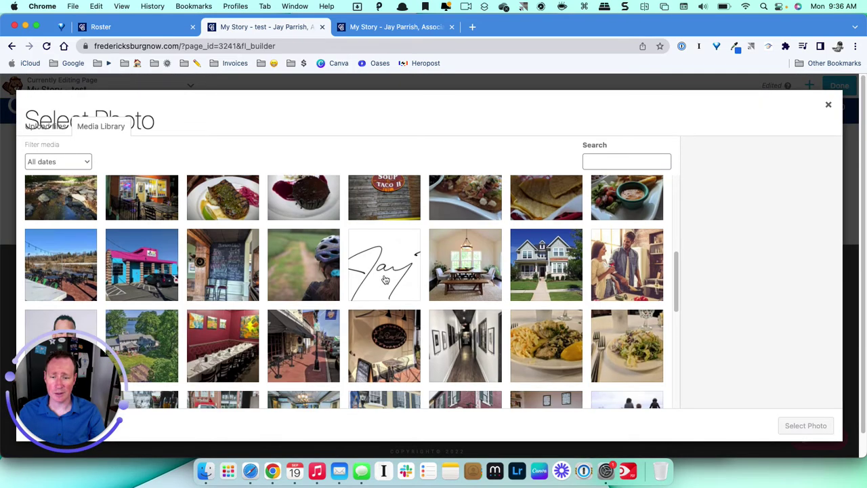
pyautogui.scroll(-1, 385, 280)
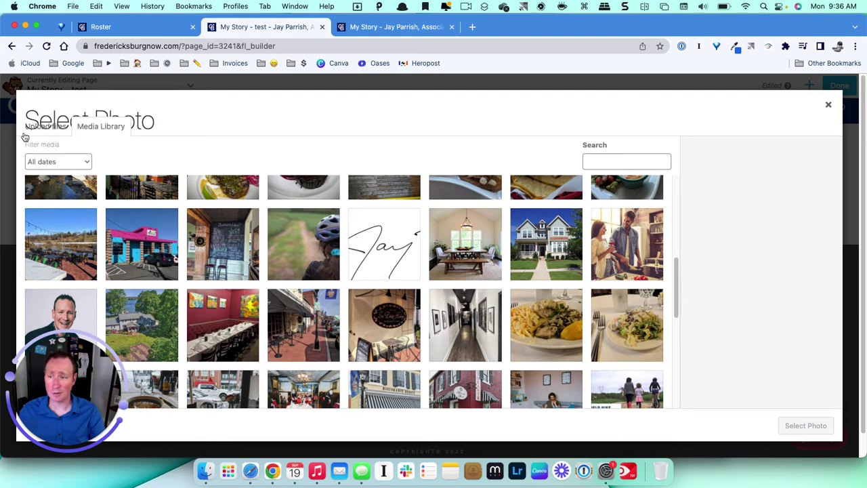
pyautogui.click(51, 128)
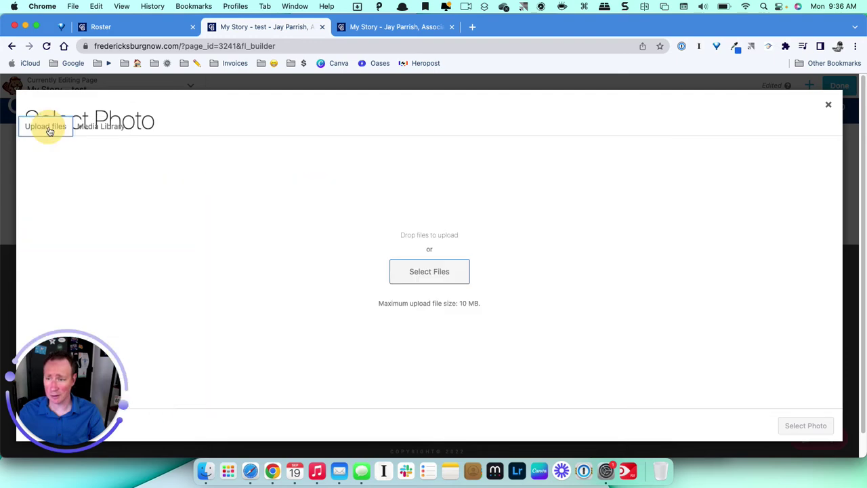
pyautogui.click(93, 129)
pyautogui.scroll(-10, 337, 309)
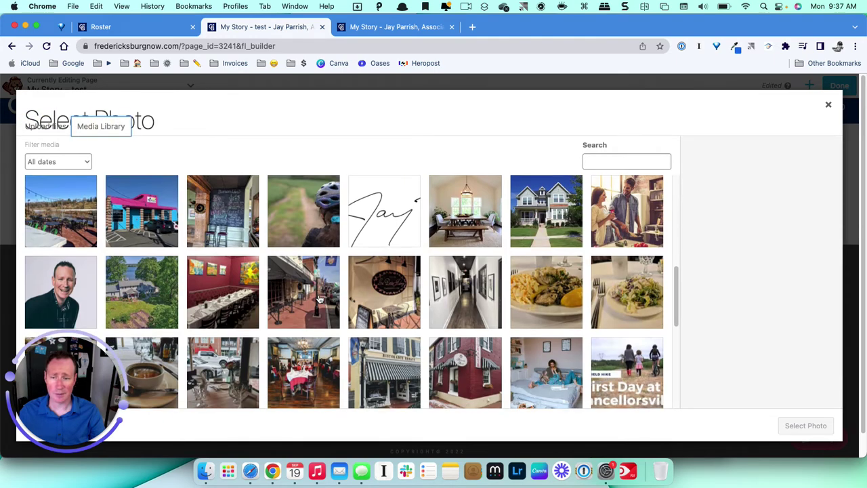
pyautogui.click(63, 289)
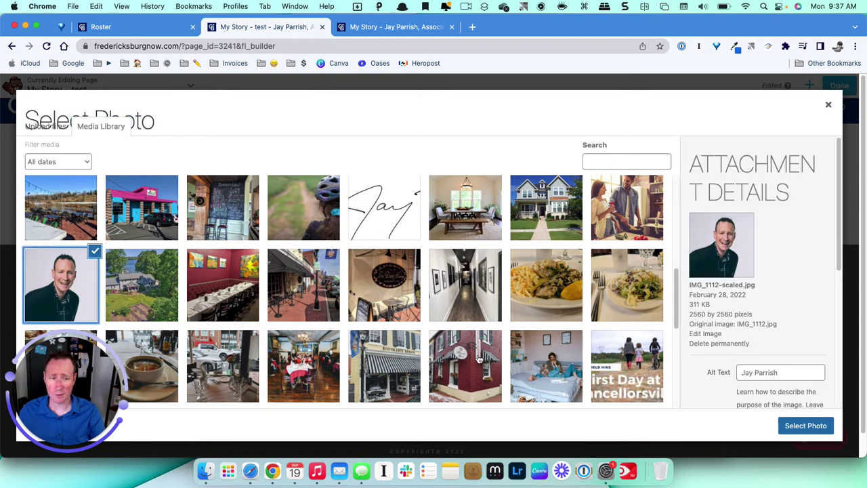
pyautogui.click(806, 426)
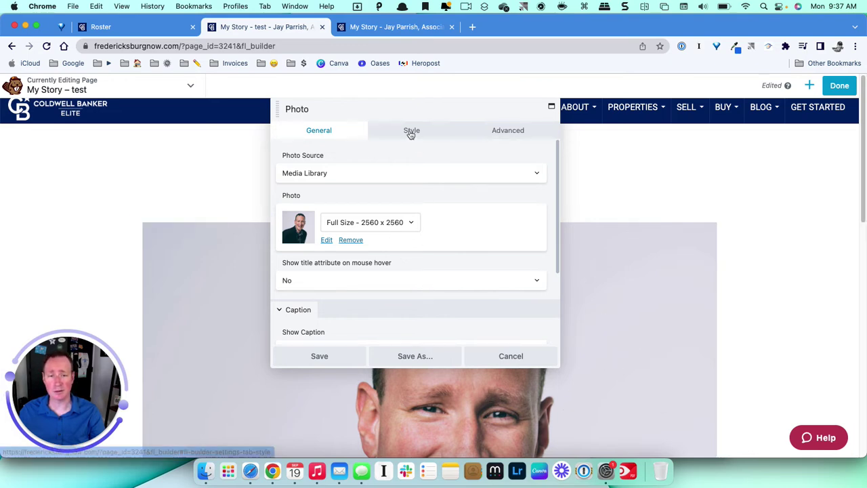
# Set the portrait's size to Medium - 300 x 300 with a Circle crop and save the Photo module
pyautogui.click(408, 222)
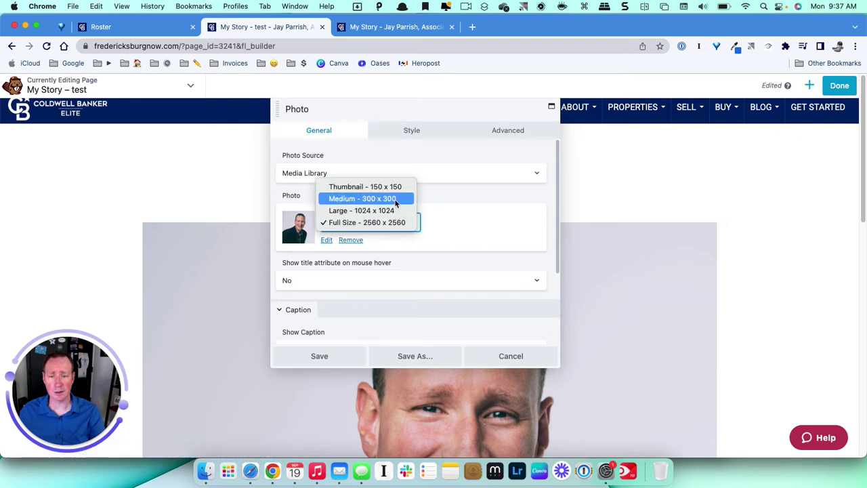
pyautogui.click(396, 199)
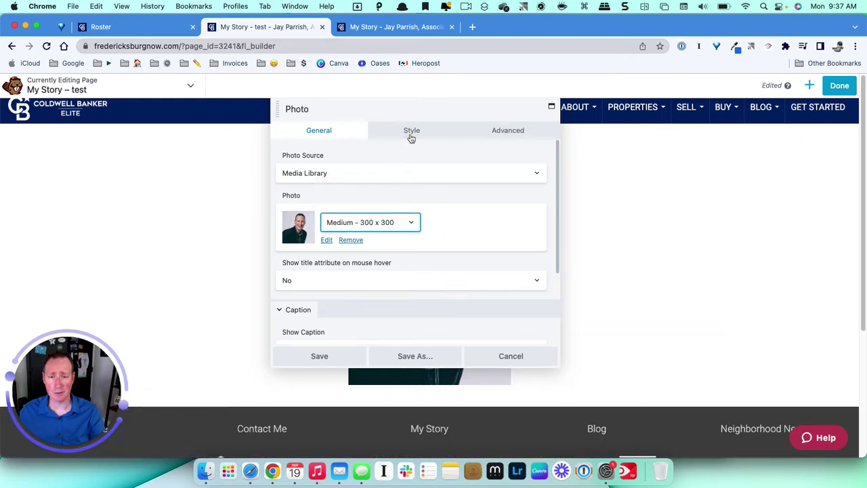
pyautogui.click(411, 138)
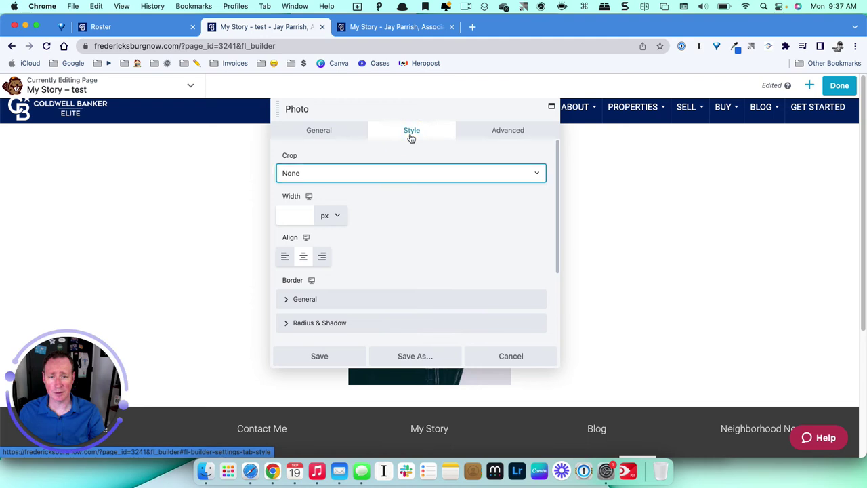
pyautogui.click(323, 174)
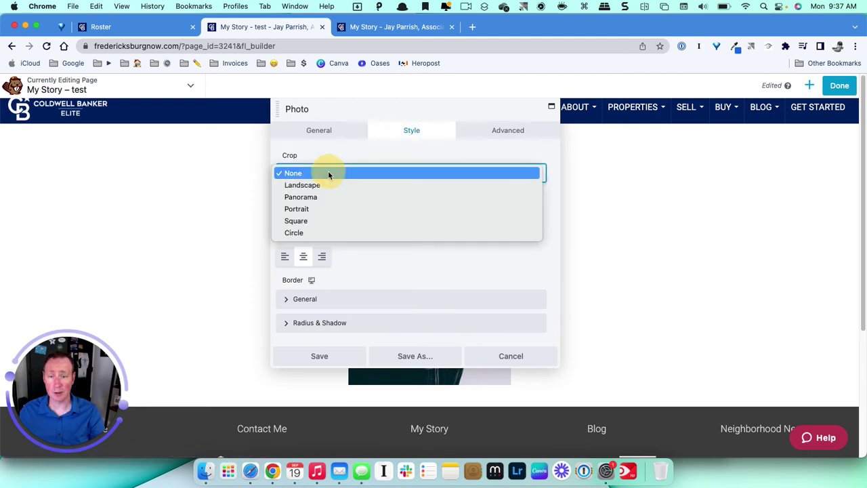
pyautogui.click(335, 233)
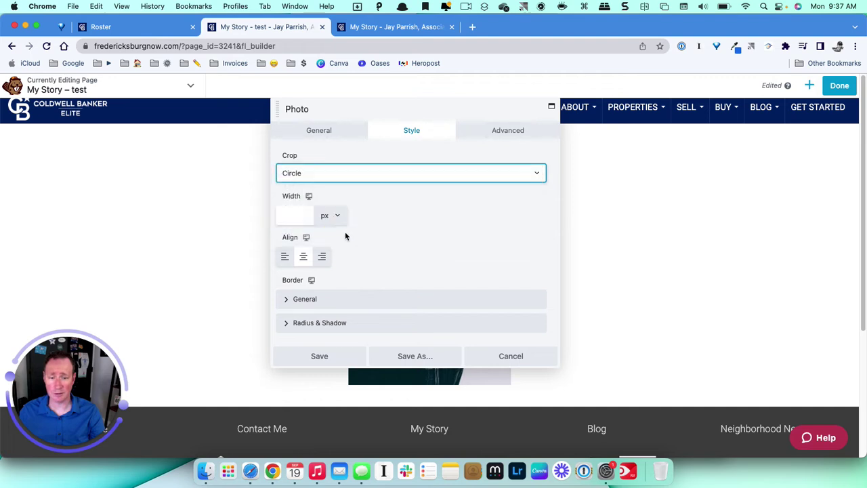
pyautogui.moveTo(387, 112); pyautogui.dragTo(667, 120)
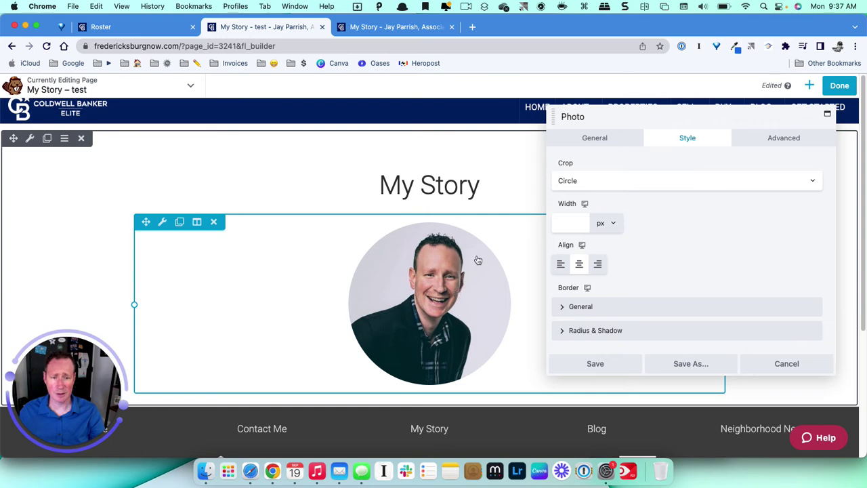
pyautogui.click(595, 364)
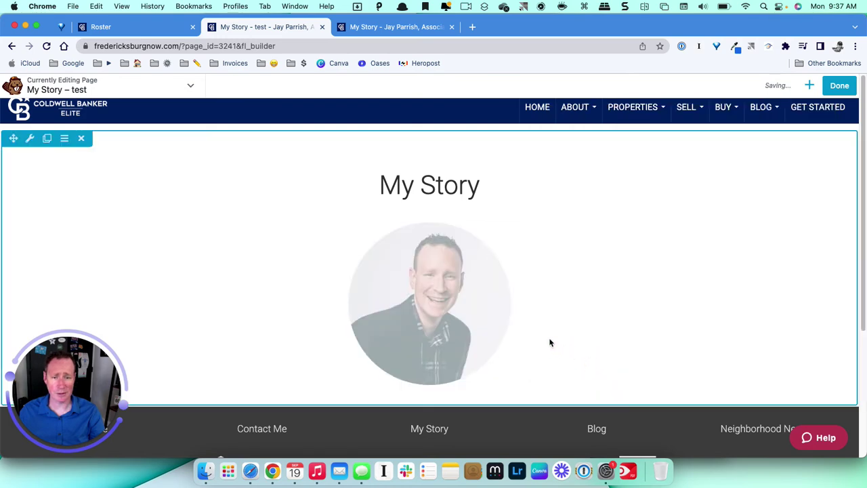
# Add a Text Editor module below the circular portrait
pyautogui.click(809, 87)
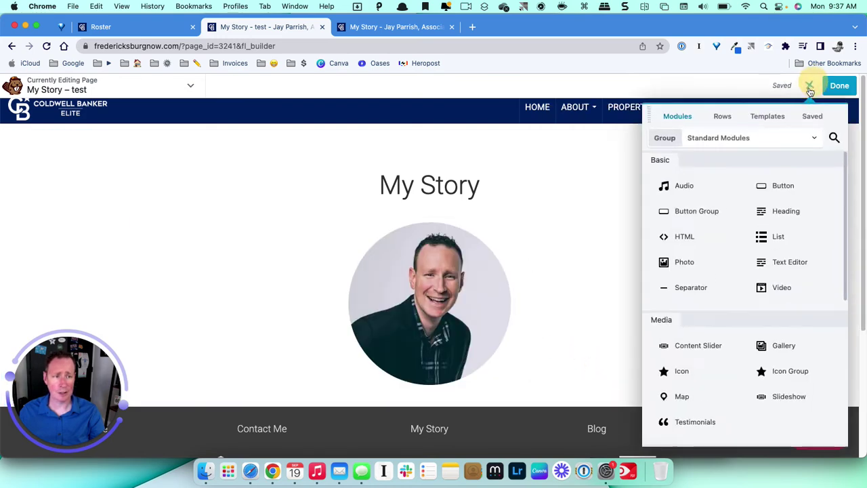
pyautogui.scroll(-1, 716, 255)
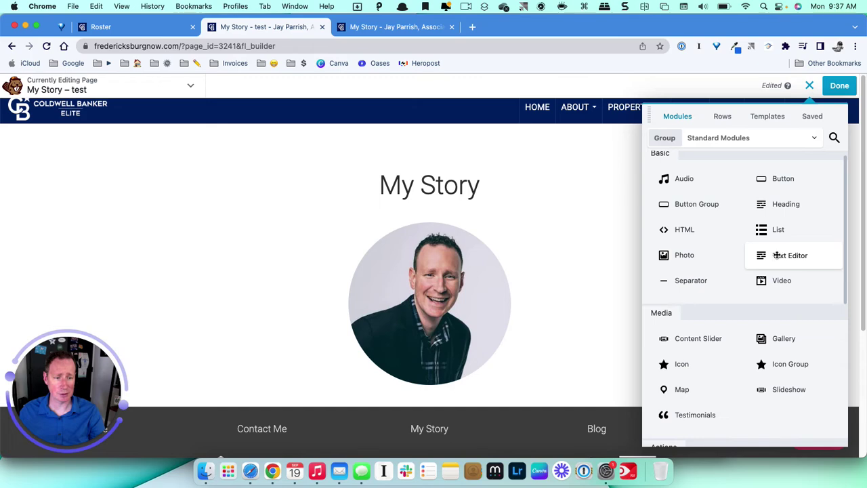
pyautogui.moveTo(777, 255); pyautogui.dragTo(450, 411)
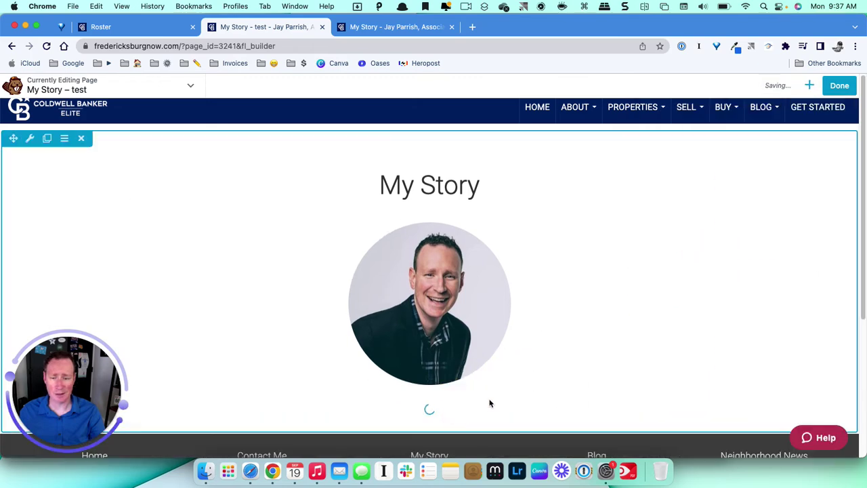
# On the public My Story page, select the bio text from the opening paragraph through the last credentials bullet
pyautogui.click(390, 28)
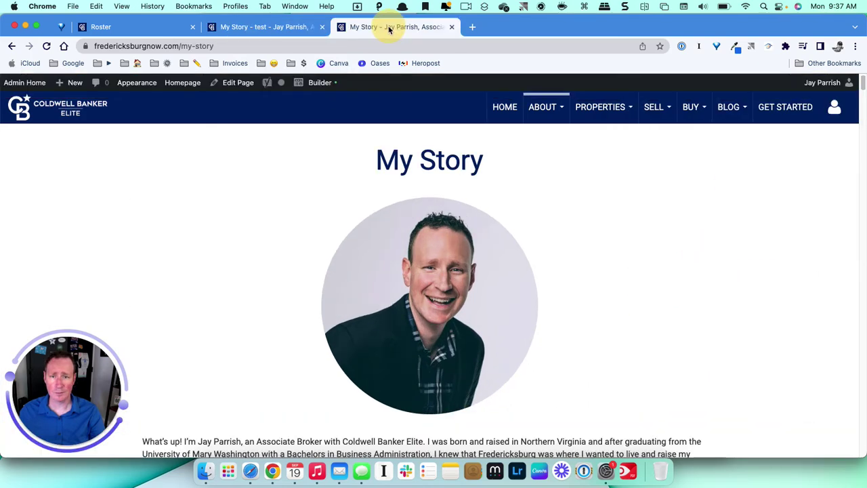
pyautogui.scroll(-6, 325, 315)
pyautogui.scroll(4, 248, 240)
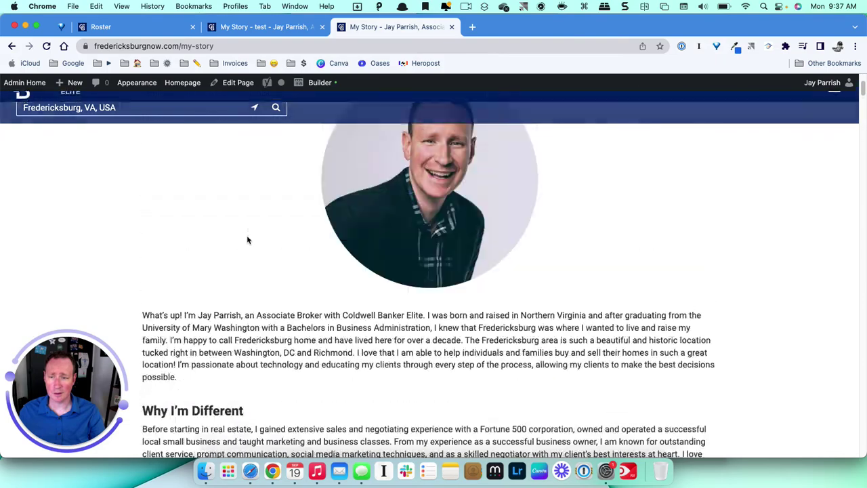
pyautogui.moveTo(141, 322); pyautogui.dragTo(405, 342)
pyautogui.scroll(-4, 319, 351)
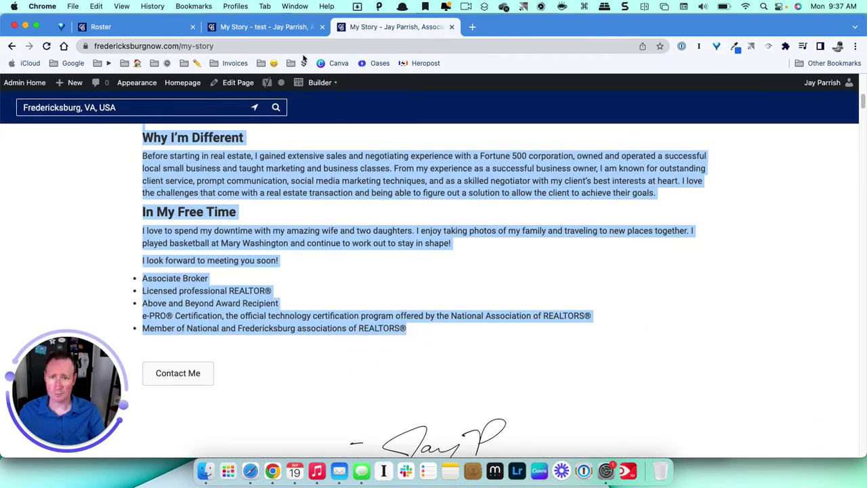
# Paste the copied bio text into the Text Editor module on the My Story – test page and save the module
pyautogui.click(288, 27)
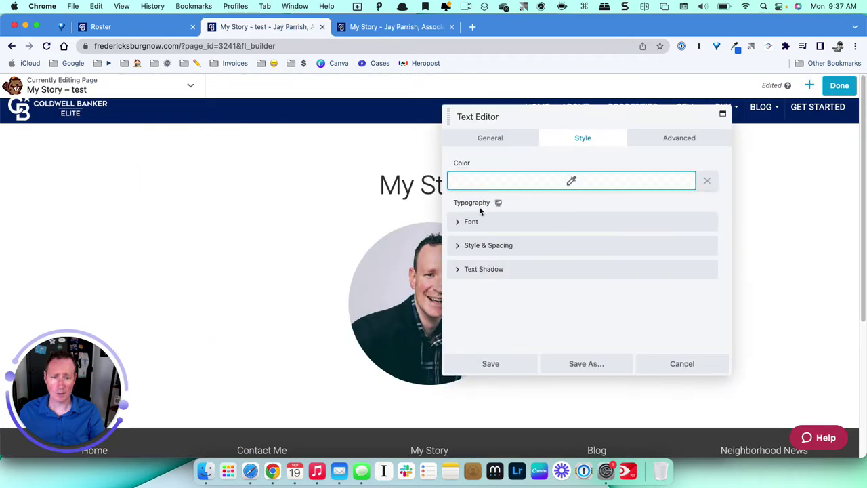
pyautogui.click(474, 138)
pyautogui.click(492, 225)
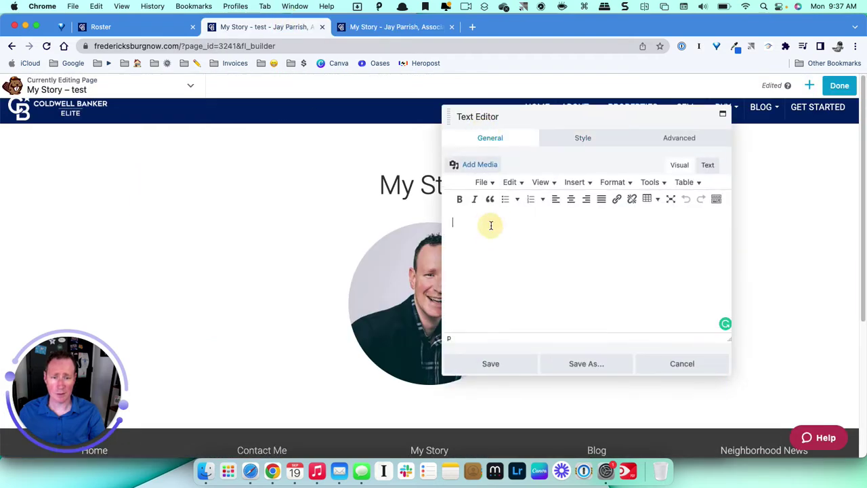
pyautogui.press('super+v')
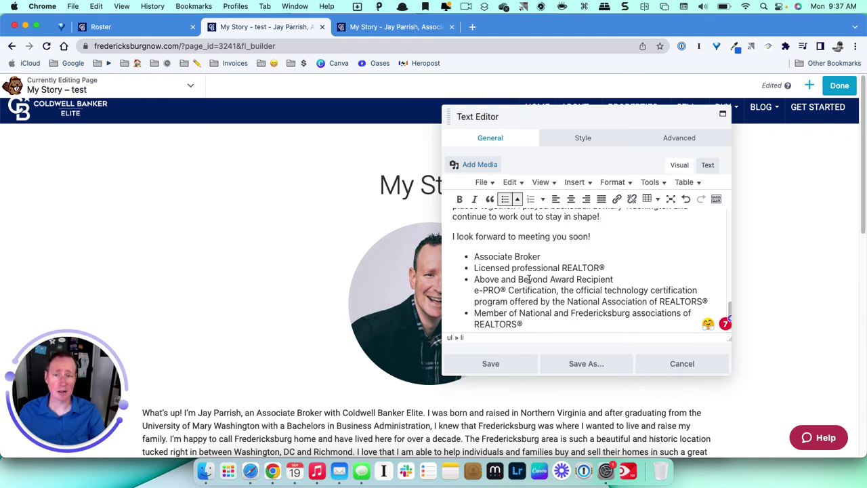
pyautogui.click(491, 364)
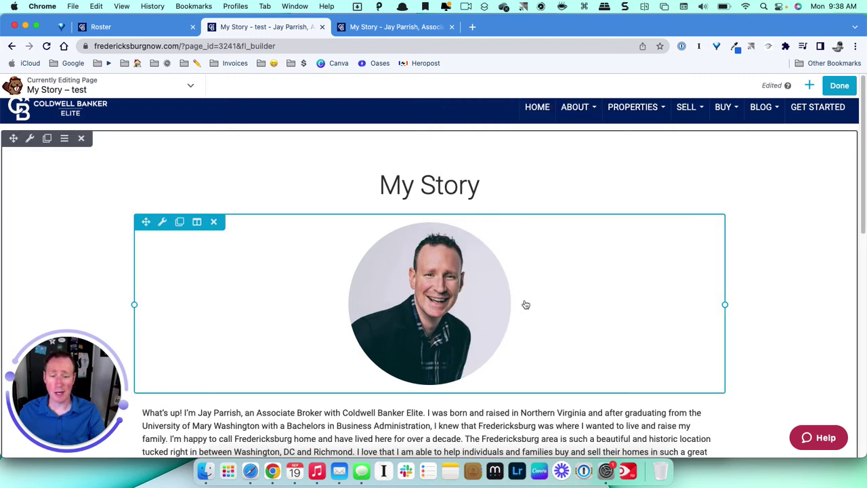
# Add a Button module below the credentials bullets at the end of the bio text
pyautogui.scroll(-2, 574, 317)
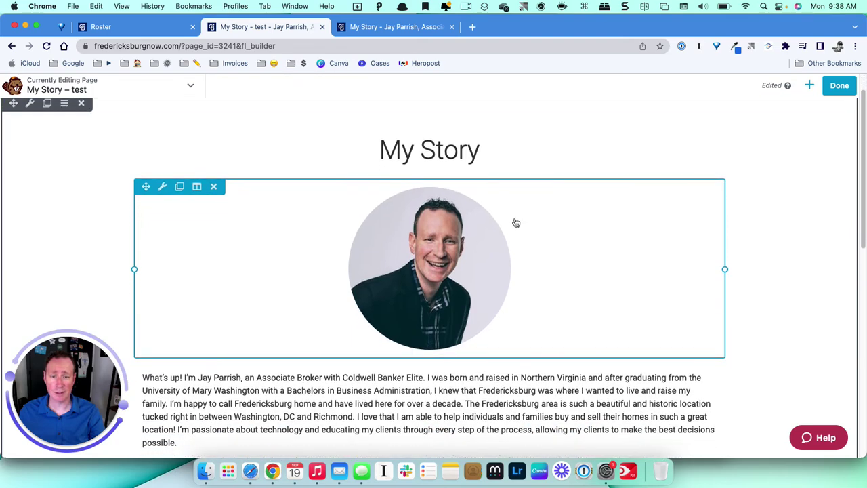
pyautogui.scroll(-10, 523, 316)
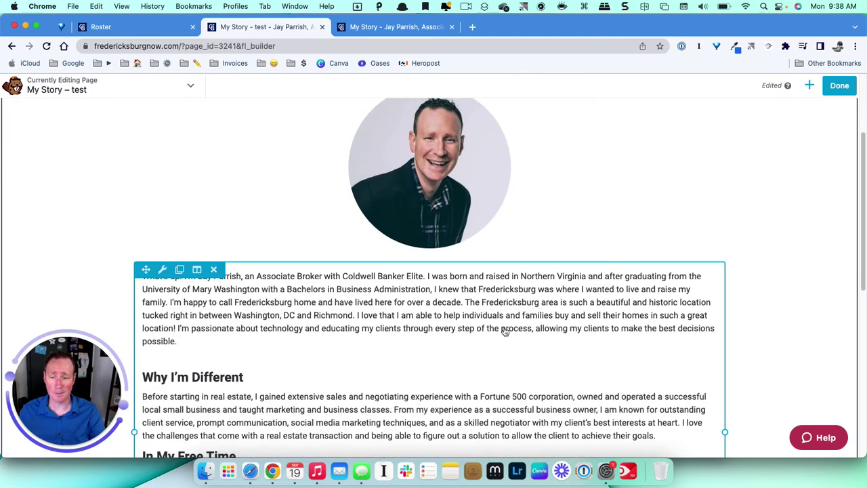
pyautogui.click(807, 86)
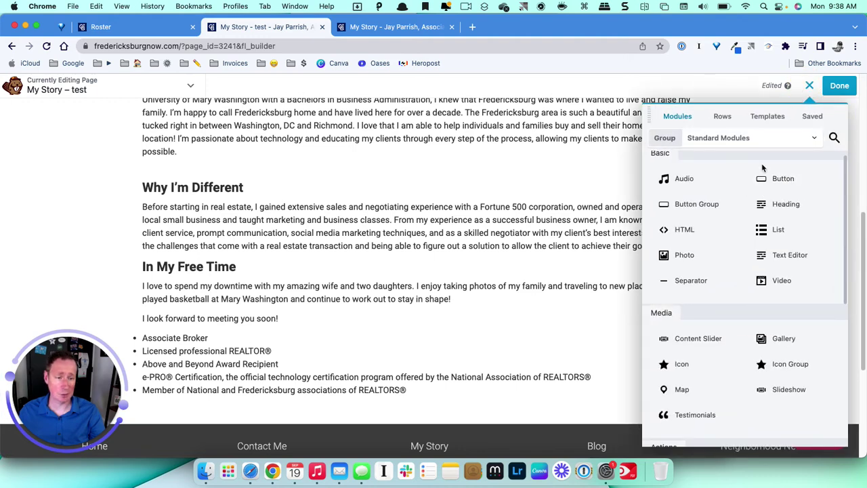
pyautogui.moveTo(783, 180); pyautogui.dragTo(445, 360)
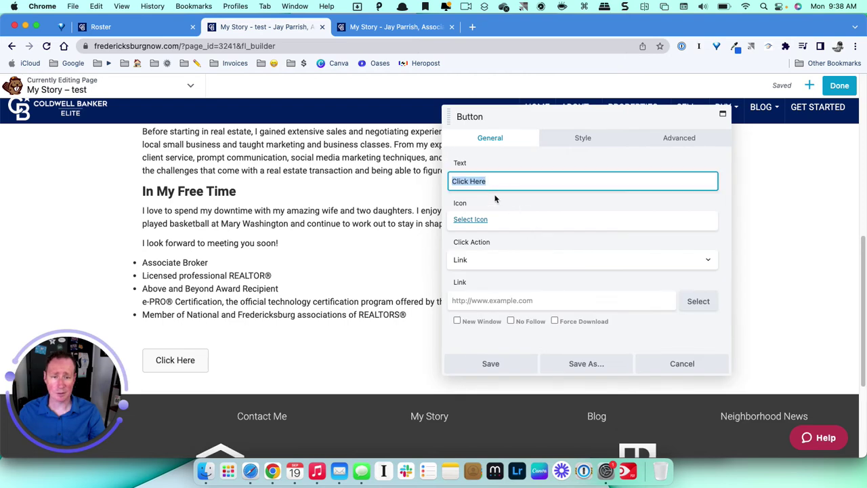
# Set the button's text to Contact Me and its link to /contact-me, and save the module
pyautogui.write('j')
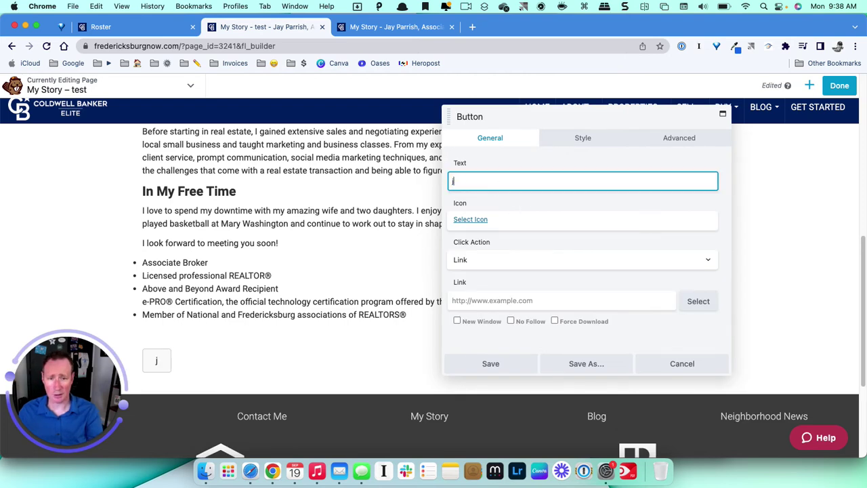
pyautogui.press('BackSpace')
pyautogui.write('Contact Me')
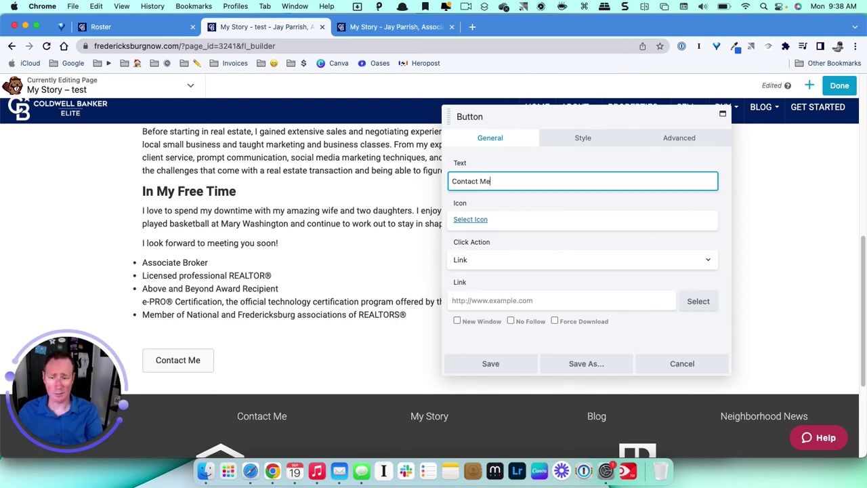
pyautogui.click(501, 301)
pyautogui.write('/contact-me')
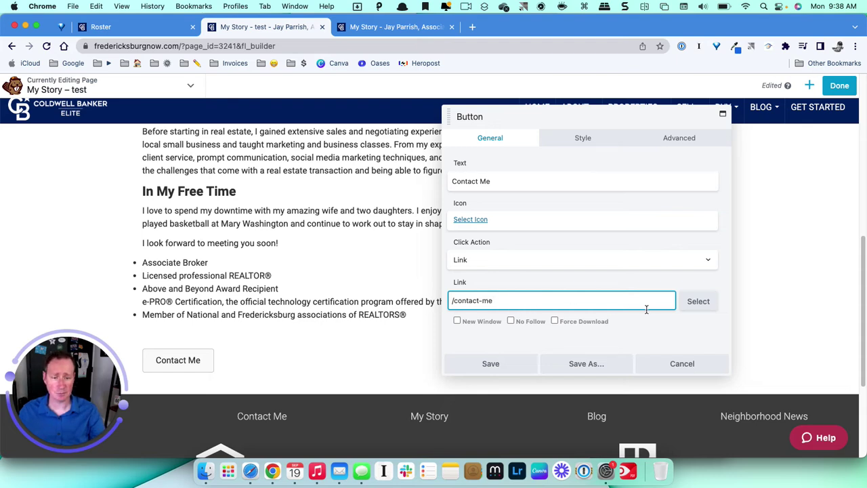
pyautogui.click(492, 368)
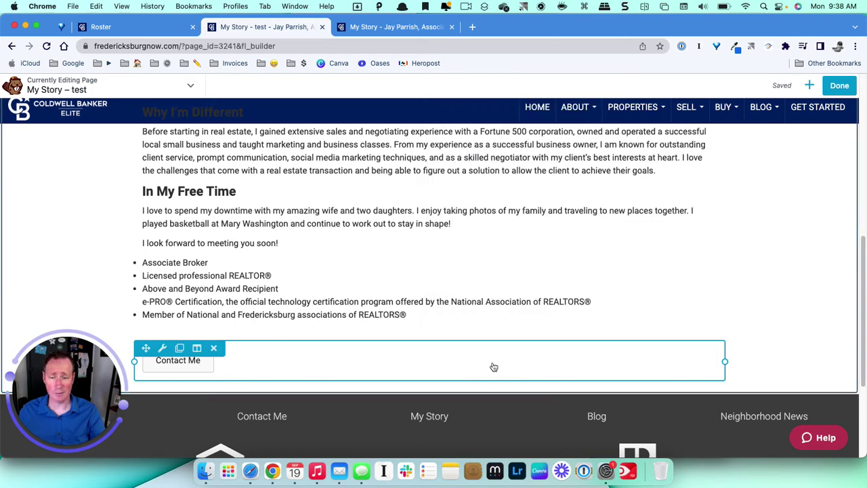
# Reopen the Contact Me button's settings and align the button to the center
pyautogui.scroll(5, 515, 332)
pyautogui.scroll(4, 528, 311)
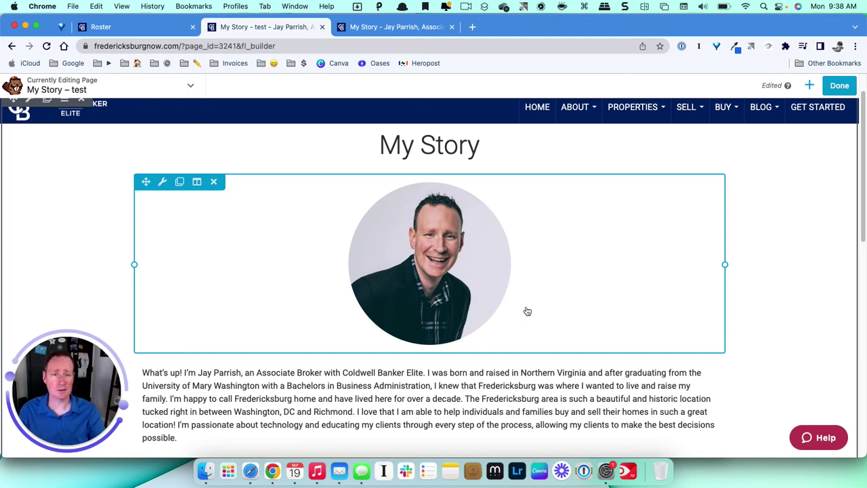
pyautogui.scroll(-3, 528, 311)
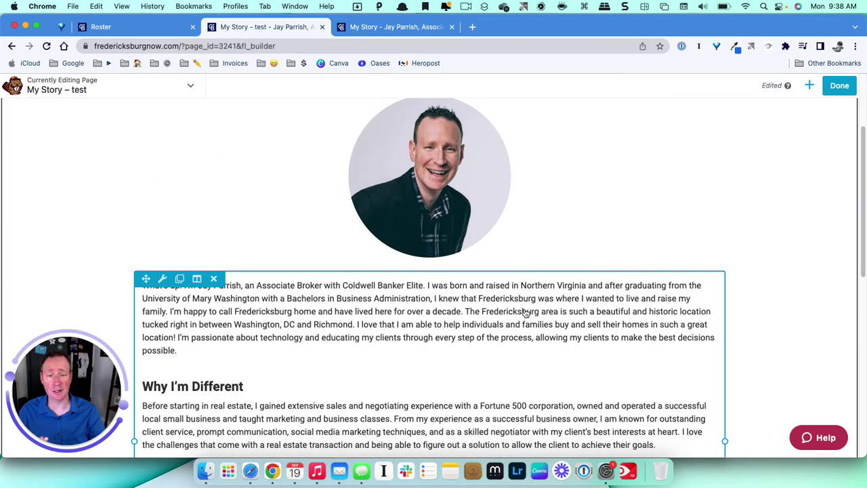
pyautogui.scroll(-3, 502, 298)
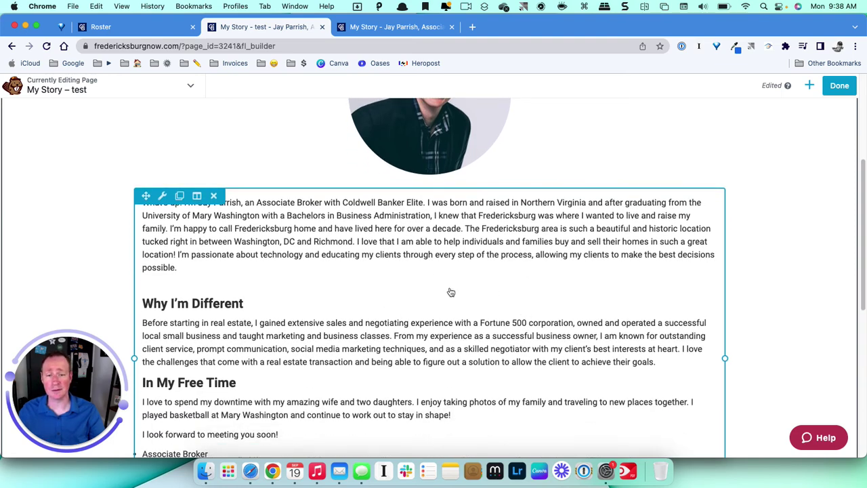
pyautogui.scroll(-10, 451, 292)
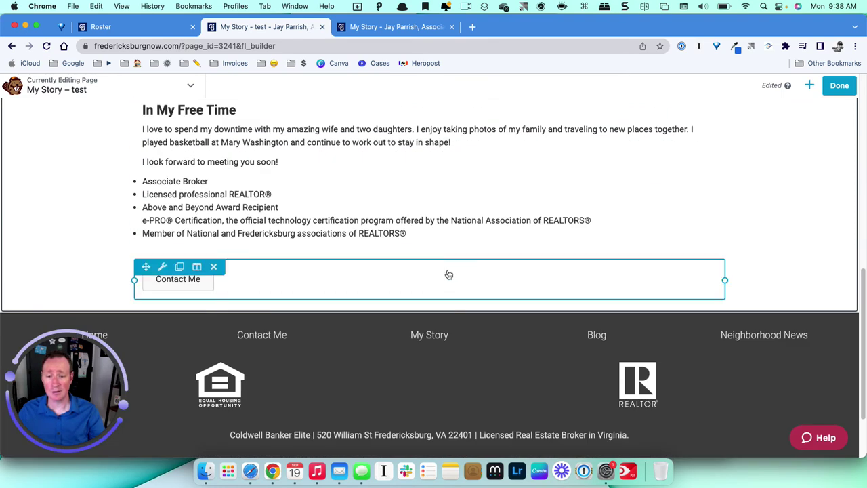
pyautogui.moveTo(173, 269)
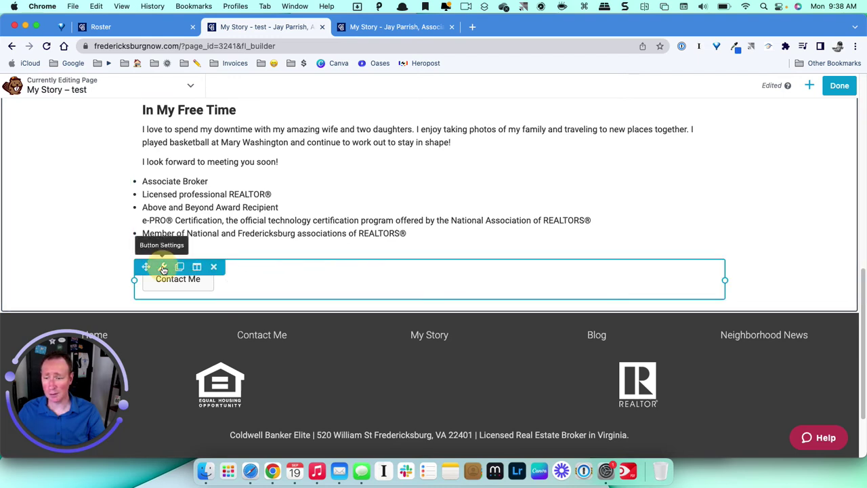
pyautogui.click(163, 267)
pyautogui.click(590, 138)
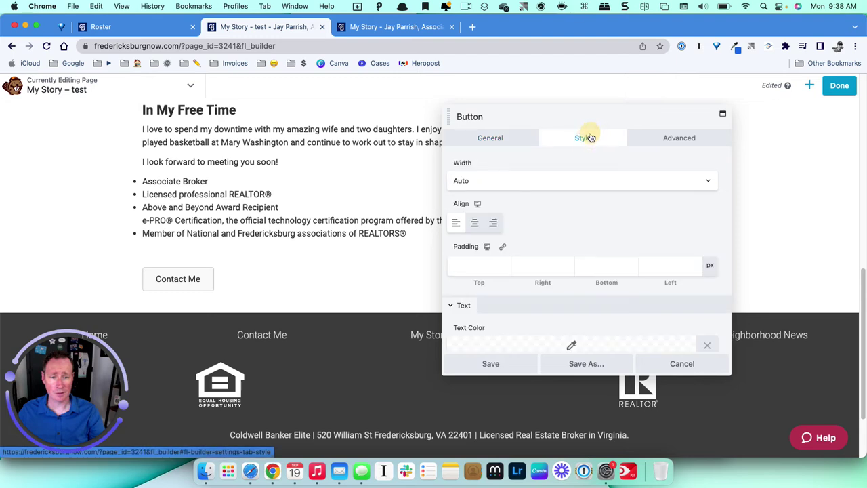
pyautogui.click(476, 225)
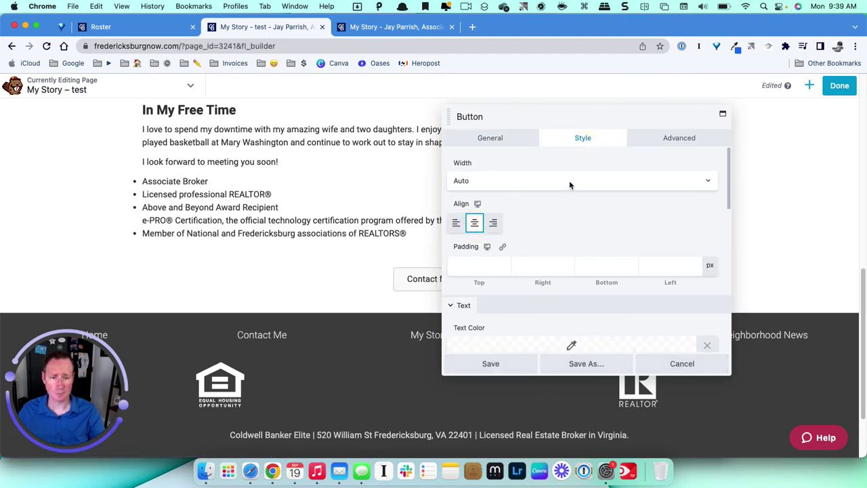
# Set the Contact Me button's background color to bright blue, #0073f7
pyautogui.scroll(-2, 514, 322)
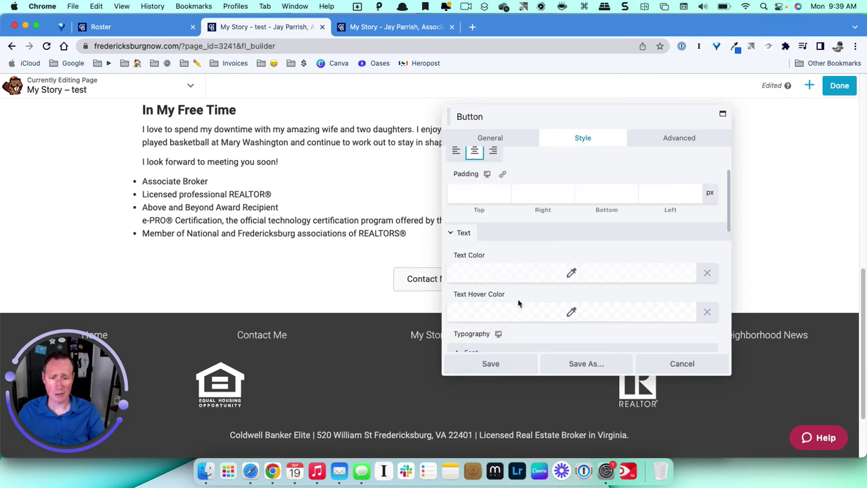
pyautogui.scroll(-2, 538, 306)
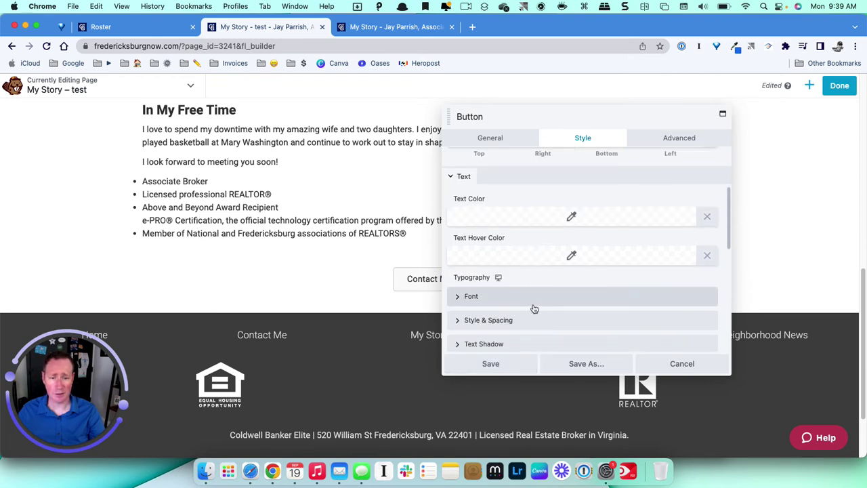
pyautogui.scroll(-2, 547, 292)
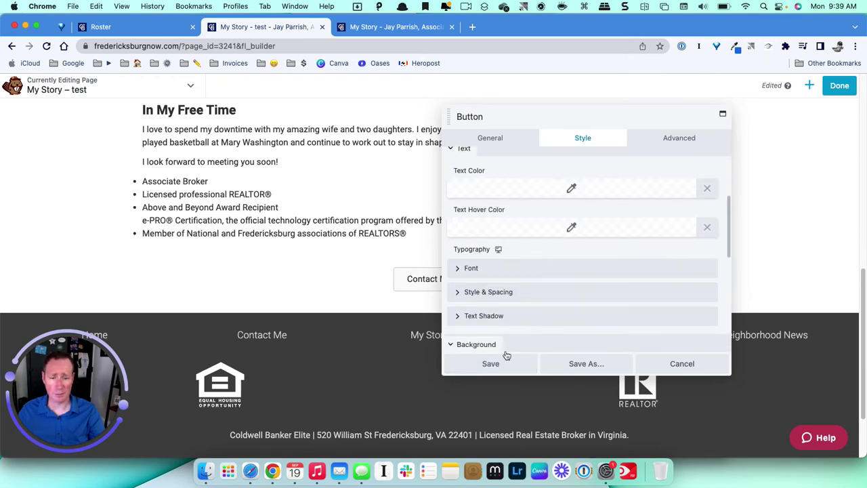
pyautogui.scroll(-3, 524, 299)
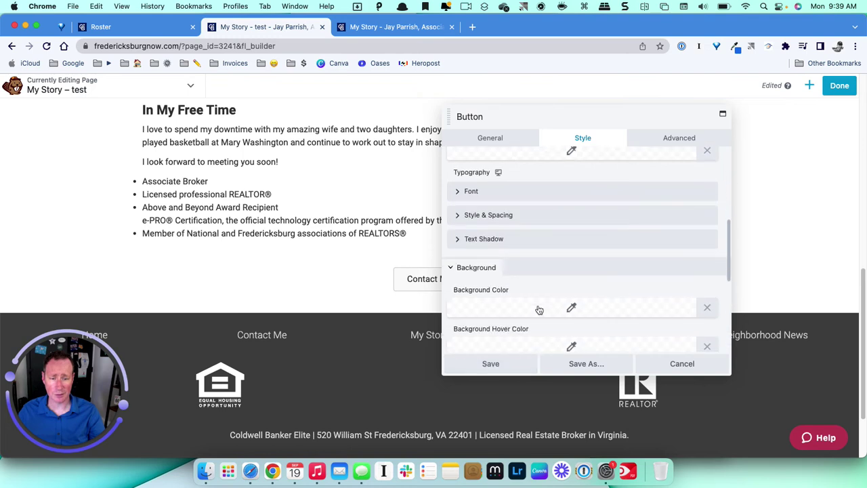
pyautogui.click(573, 309)
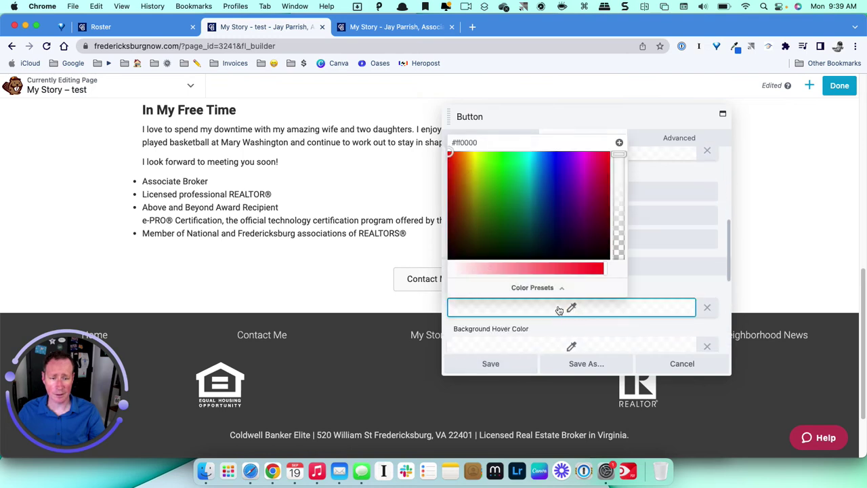
pyautogui.moveTo(543, 177); pyautogui.dragTo(544, 157)
pyautogui.scroll(2, 495, 324)
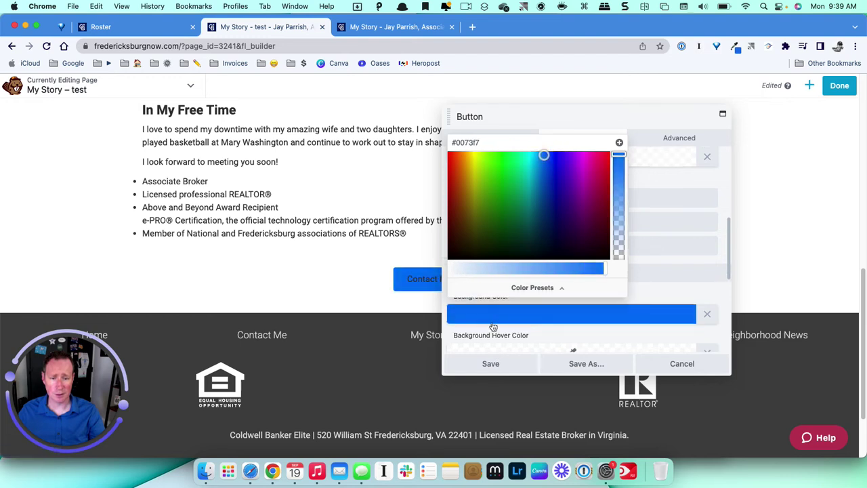
pyautogui.click(540, 309)
# Set the Contact Me button's text color to white, #ffffff, and save the Button module
pyautogui.scroll(2, 538, 305)
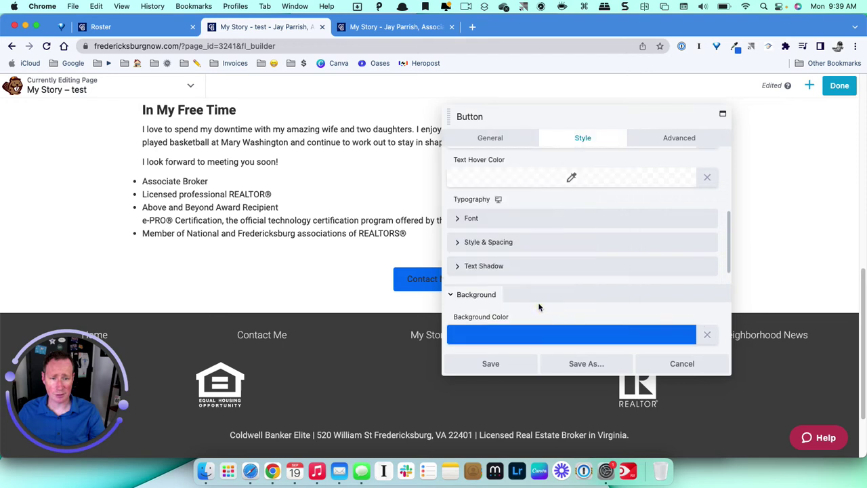
pyautogui.scroll(5, 468, 225)
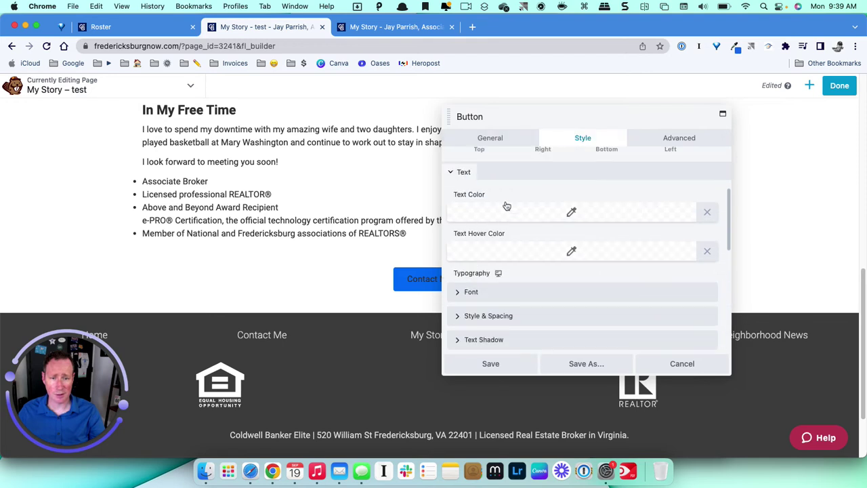
pyautogui.click(568, 214)
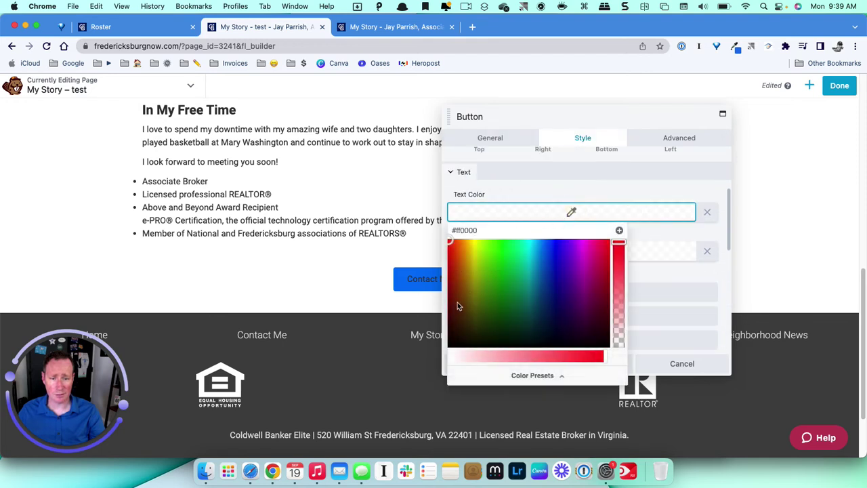
pyautogui.moveTo(456, 357); pyautogui.dragTo(450, 359)
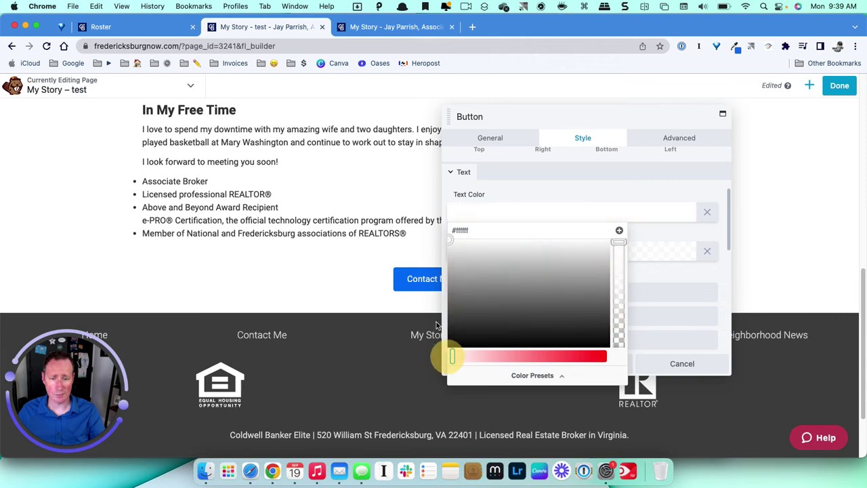
pyautogui.click(653, 354)
pyautogui.click(484, 370)
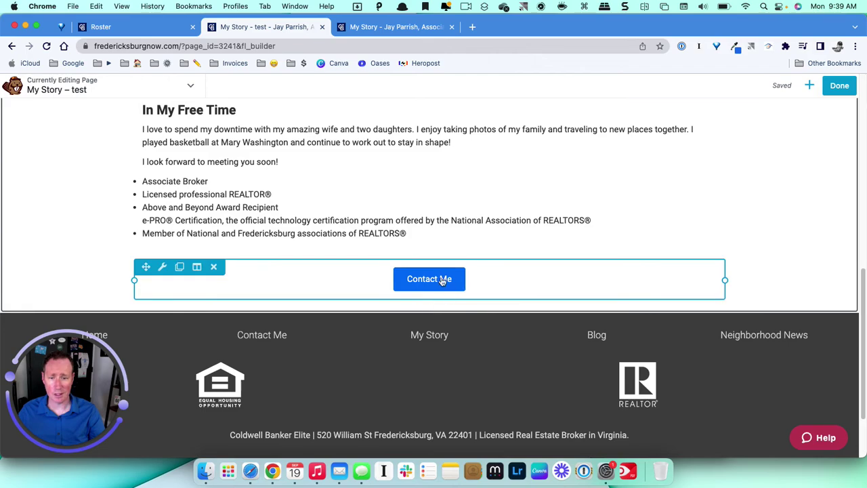
# Check the finished My Story page from heading to Contact Me button and publish its layout
pyautogui.scroll(5, 494, 227)
pyautogui.scroll(2, 502, 226)
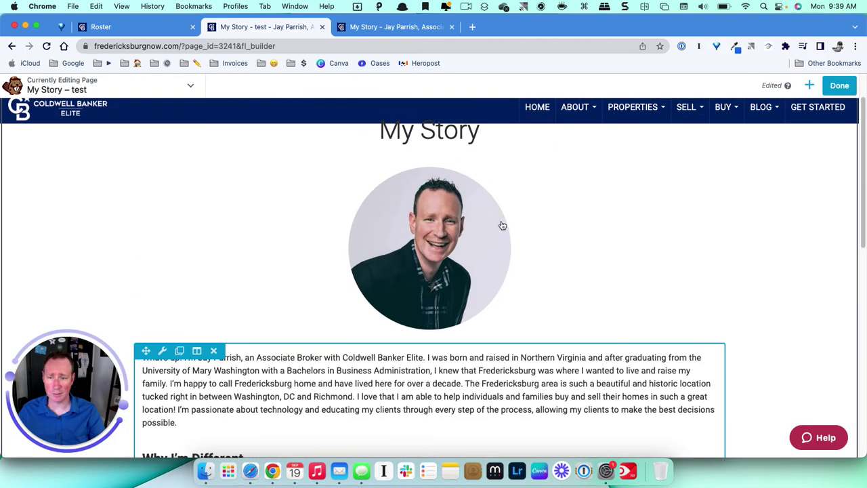
pyautogui.scroll(-4, 559, 248)
pyautogui.scroll(-3, 555, 253)
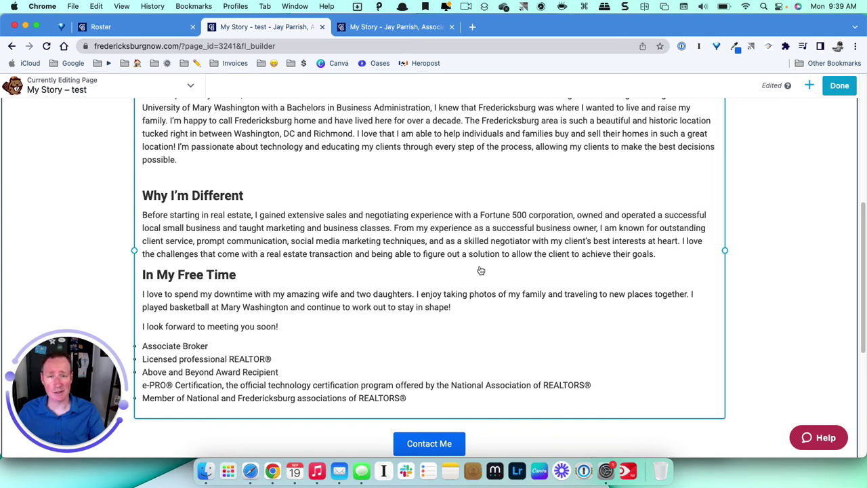
pyautogui.scroll(10, 481, 270)
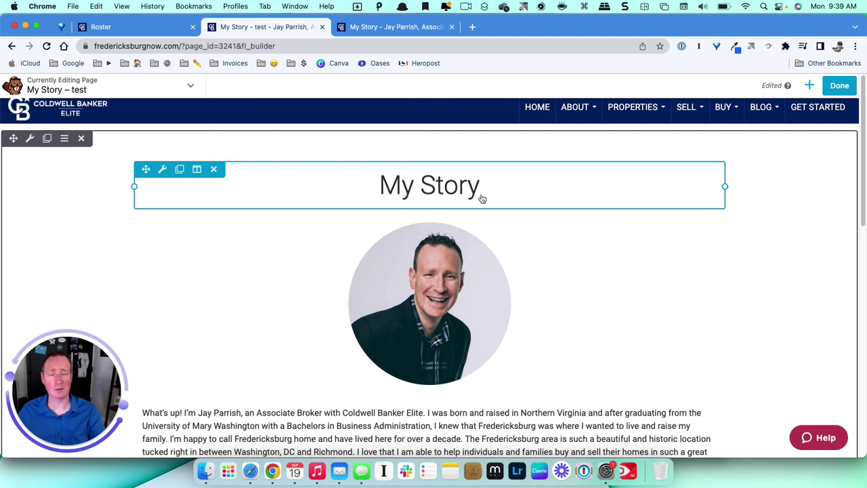
pyautogui.scroll(-1, 567, 303)
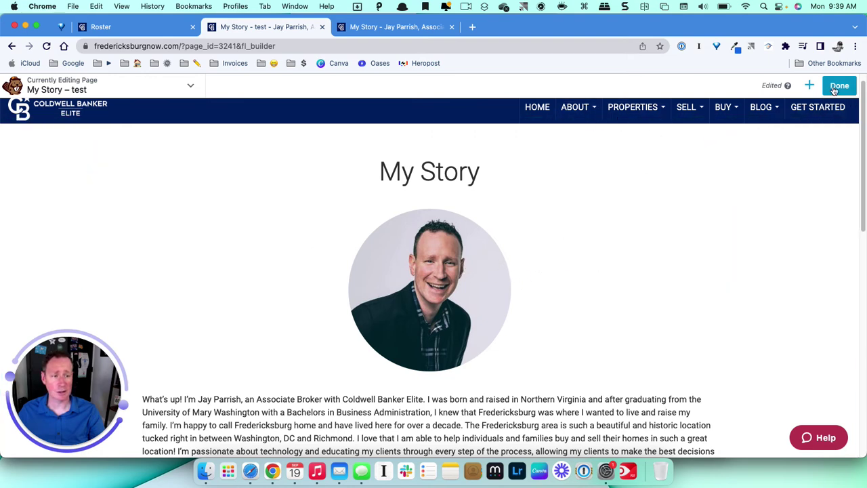
pyautogui.click(837, 87)
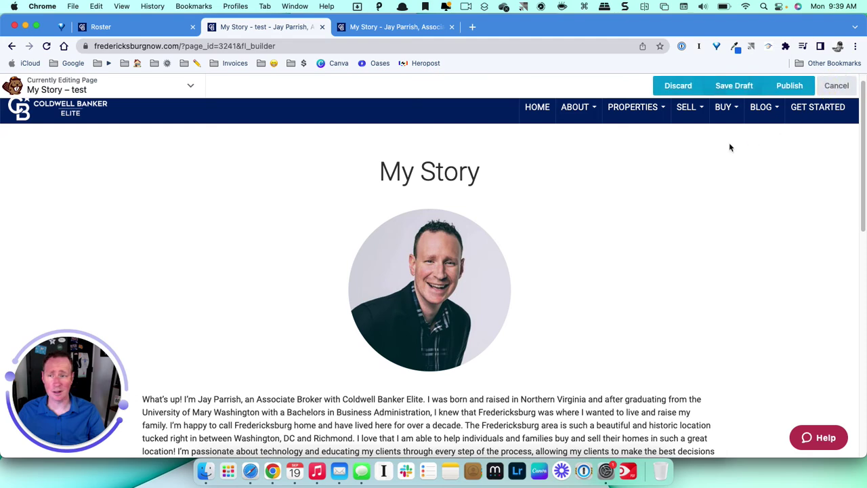
pyautogui.click(790, 86)
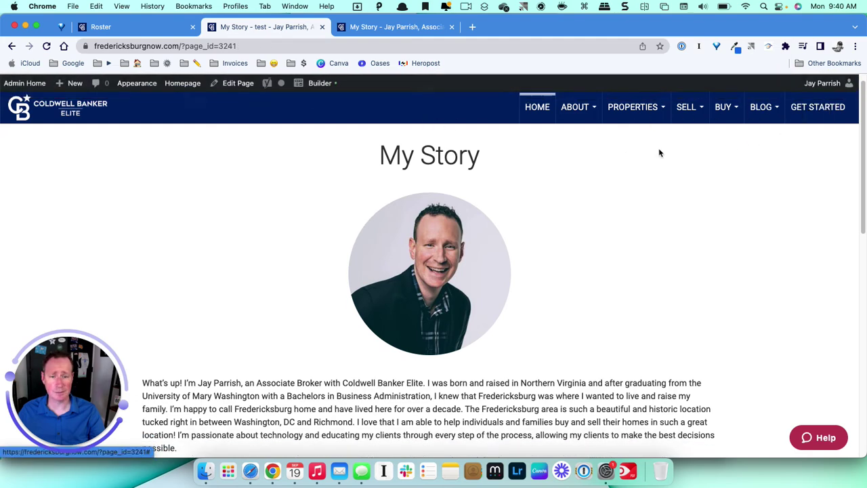
# Go to the website's admin area and open the list of all site pages
pyautogui.click(133, 28)
pyautogui.click(231, 28)
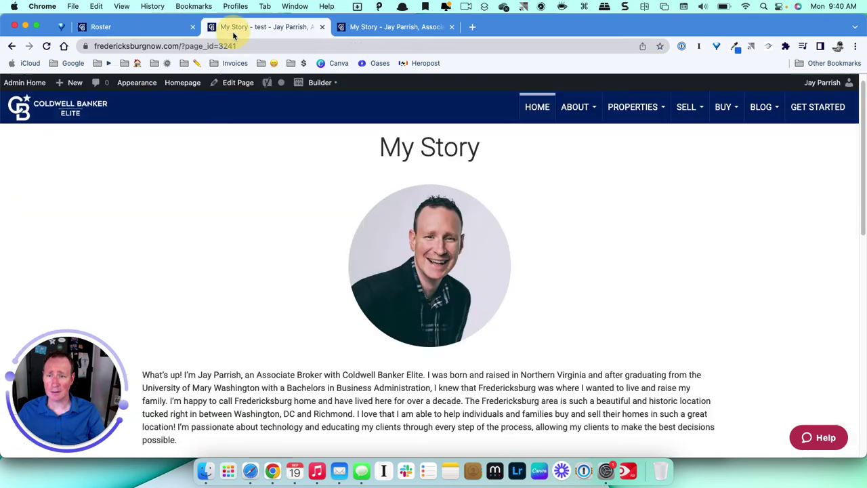
pyautogui.click(25, 84)
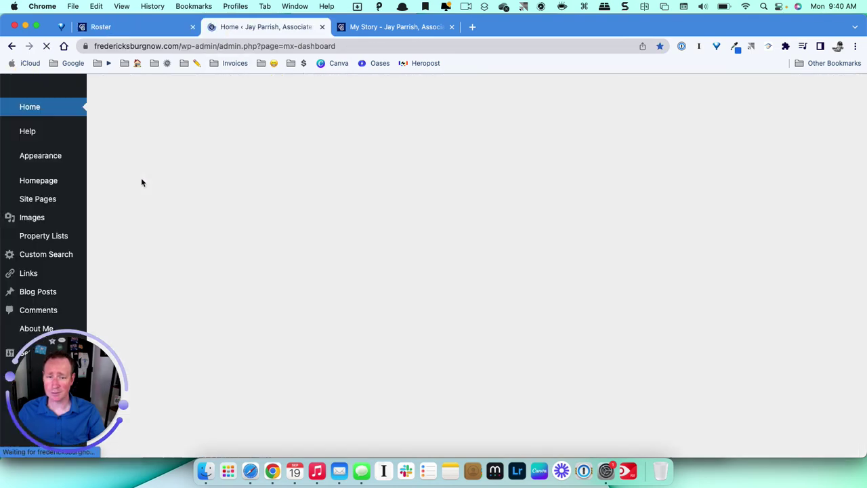
pyautogui.moveTo(37, 201)
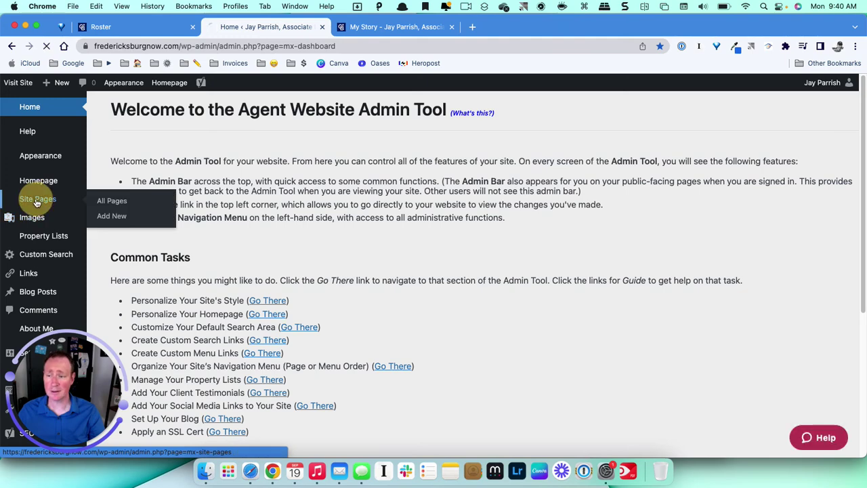
pyautogui.click(38, 200)
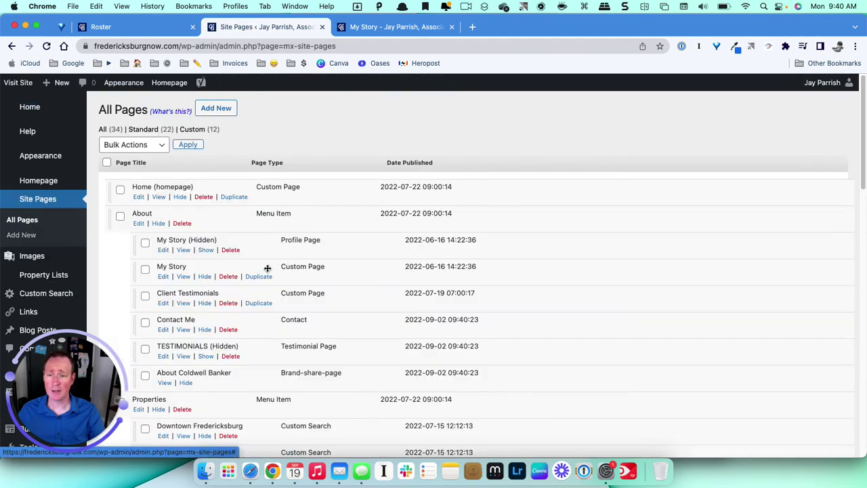
# Move the My Story - test page into the About group, directly beneath the hidden My Story profile page
pyautogui.scroll(-1, 273, 285)
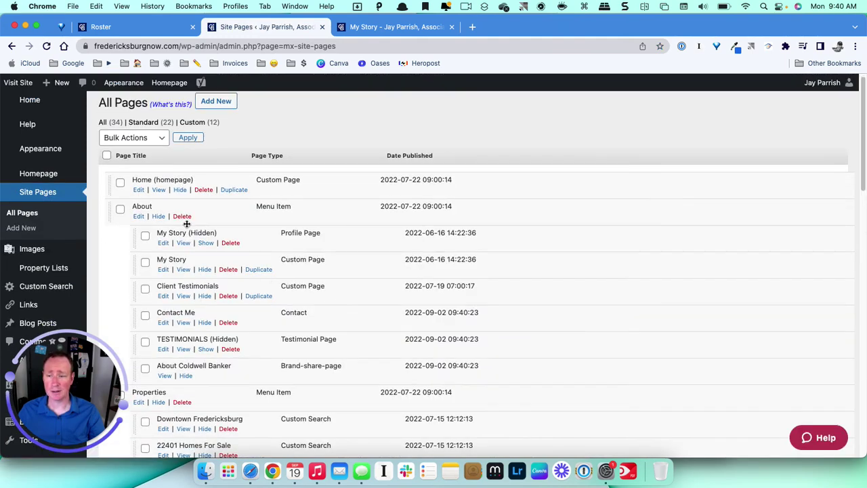
pyautogui.scroll(-3, 220, 257)
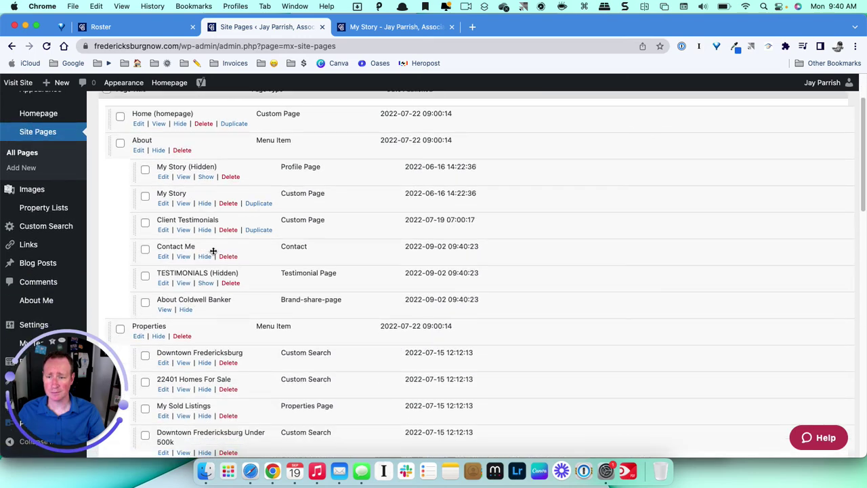
pyautogui.scroll(-15, 261, 352)
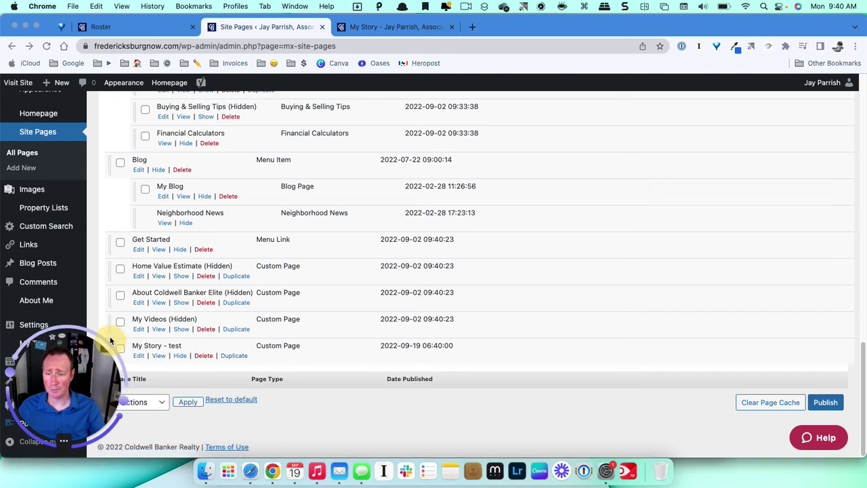
pyautogui.click(163, 350)
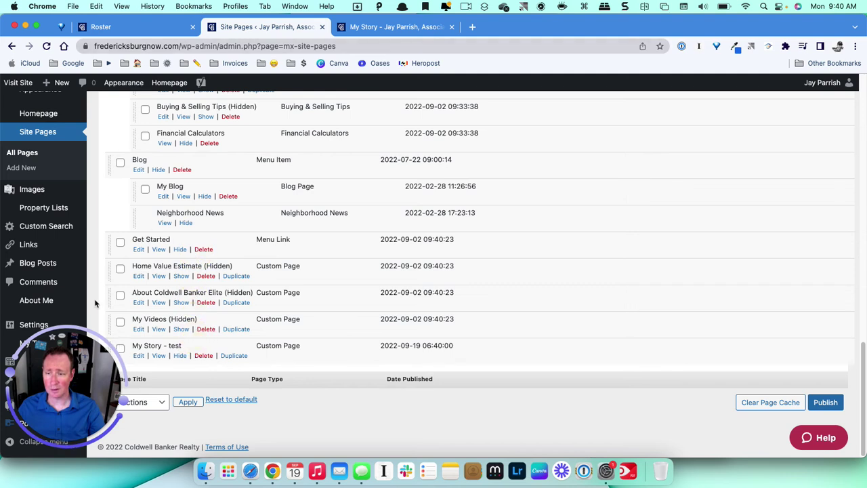
pyautogui.moveTo(64, 383); pyautogui.dragTo(459, 360)
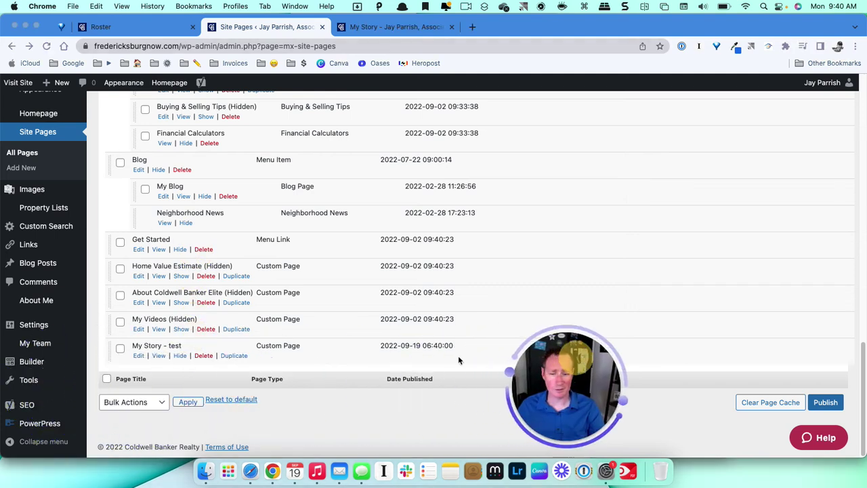
pyautogui.click(112, 354)
pyautogui.moveTo(111, 354); pyautogui.dragTo(136, 255)
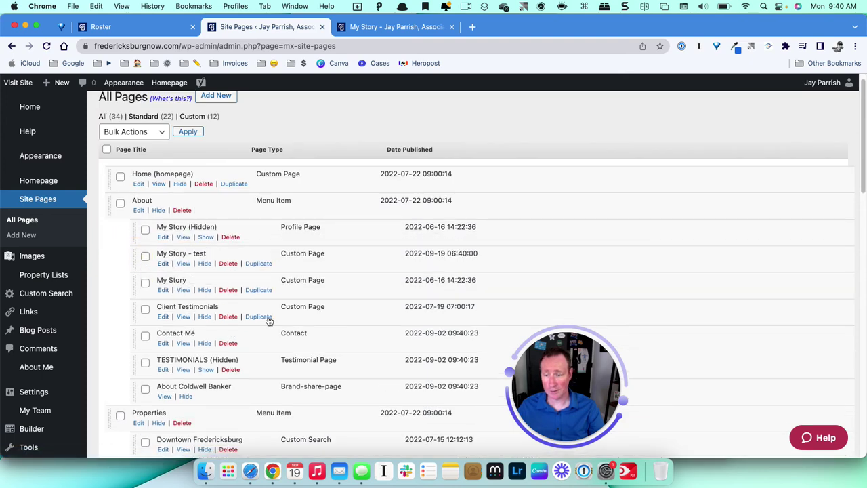
# Publish the rearranged site page order
pyautogui.scroll(-10, 411, 384)
pyautogui.scroll(-5, 434, 416)
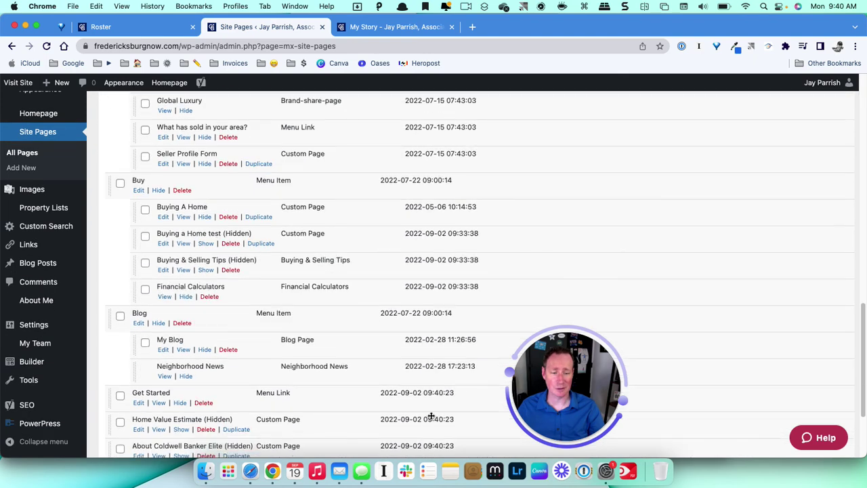
pyautogui.scroll(-3, 441, 418)
pyautogui.click(822, 403)
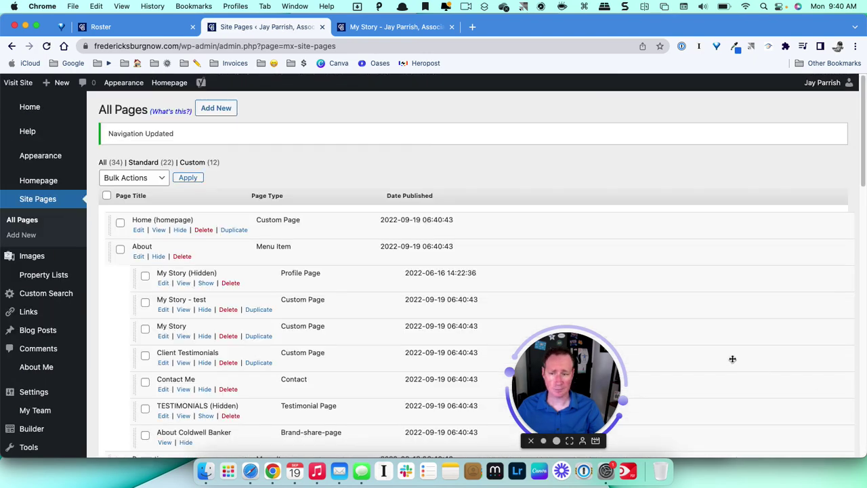
# Reload the live My Story page and open My Story - test from the site's About navigation
pyautogui.click(365, 28)
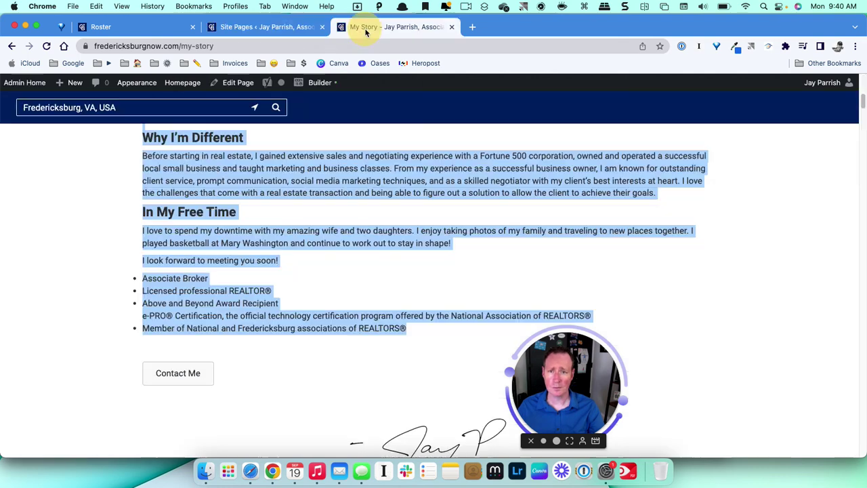
pyautogui.scroll(2, 264, 108)
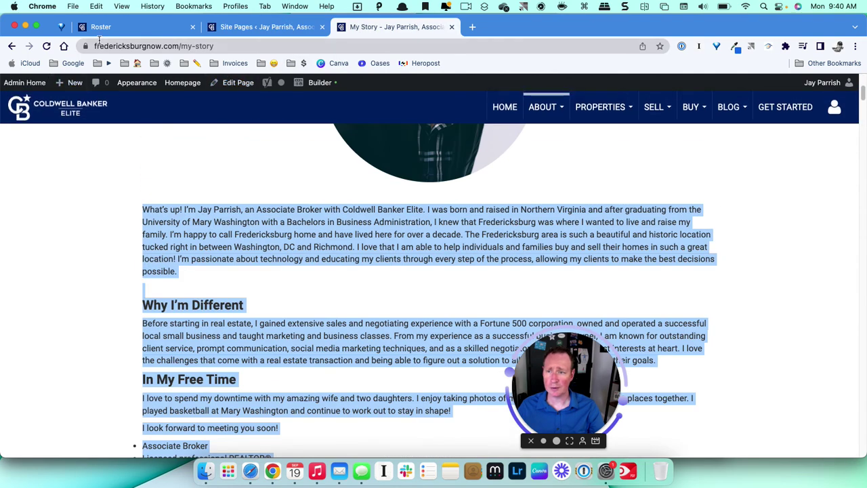
pyautogui.click(46, 45)
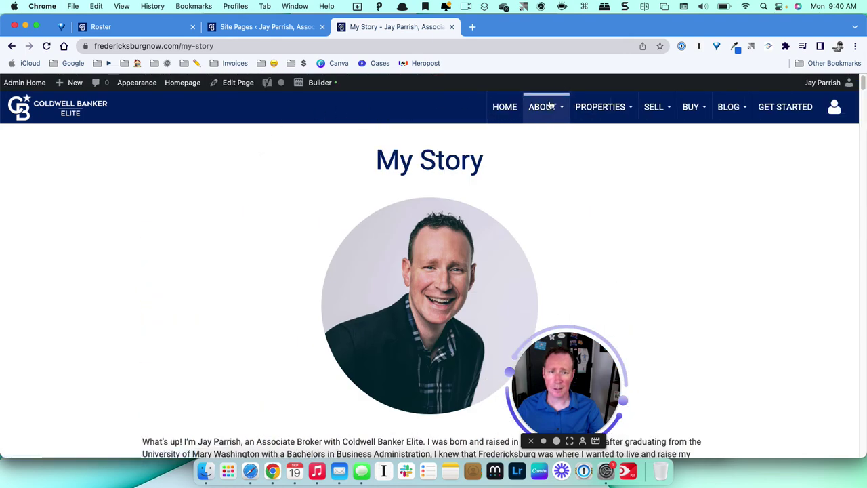
pyautogui.click(551, 107)
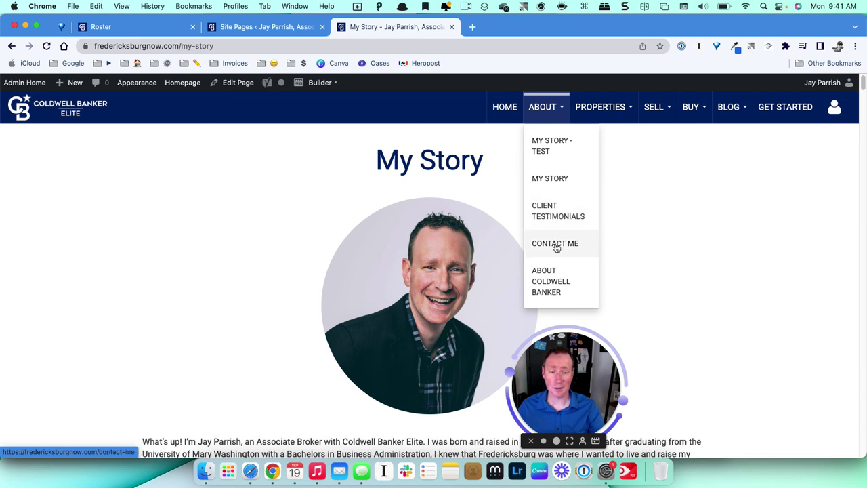
pyautogui.click(545, 147)
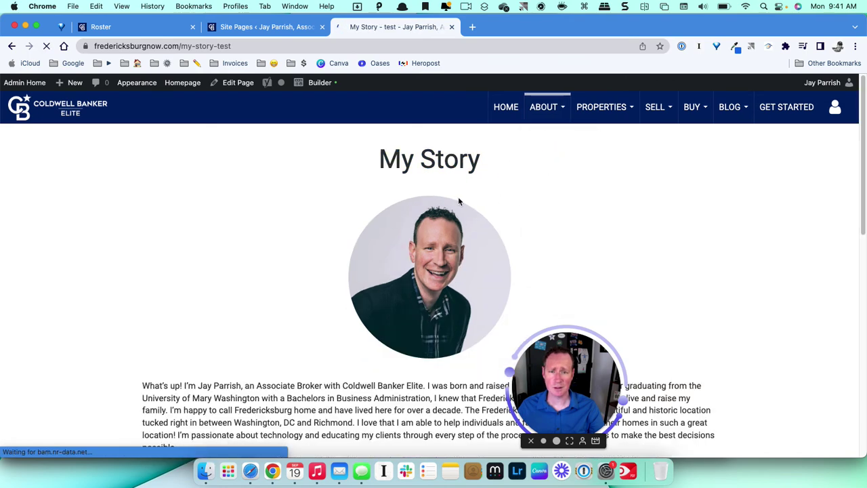
# Test the Contact Me button on the live test page and look over the contact form it links to
pyautogui.scroll(-5, 457, 200)
pyautogui.scroll(-3, 457, 200)
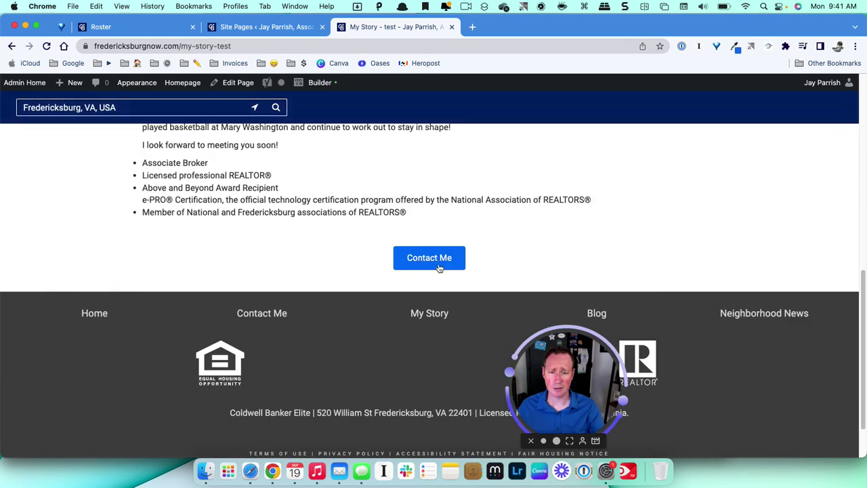
pyautogui.click(439, 267)
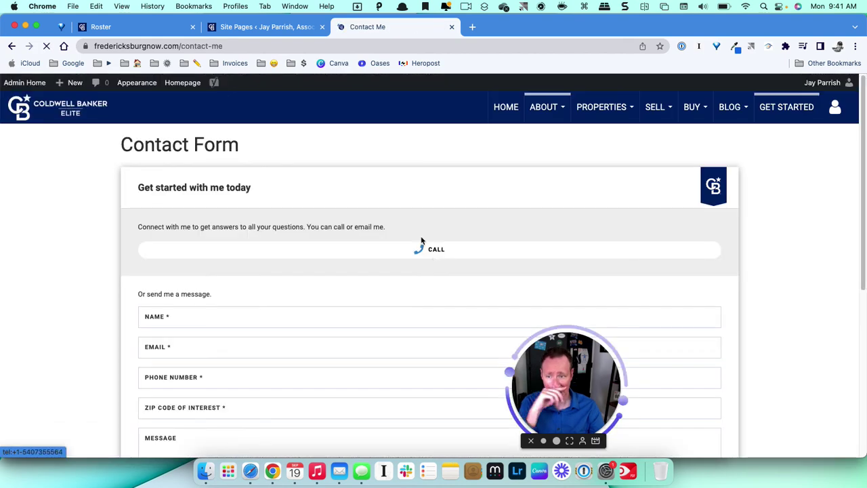
pyautogui.scroll(-1, 327, 180)
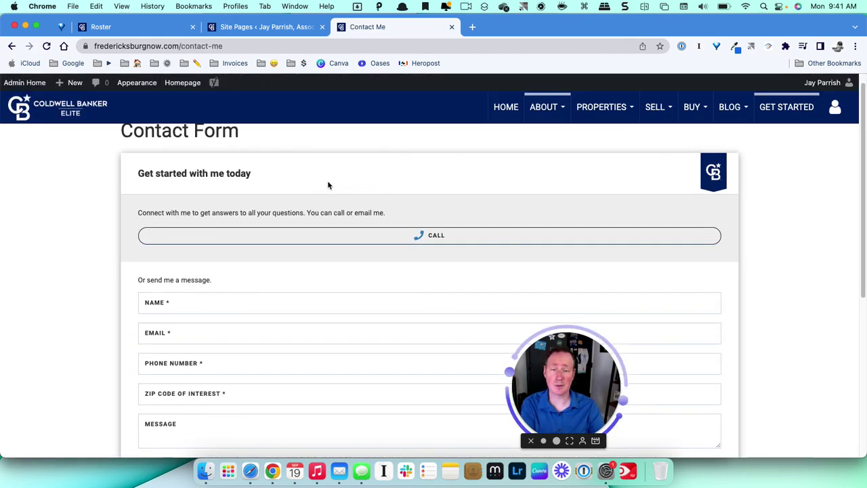
pyautogui.scroll(-3, 402, 238)
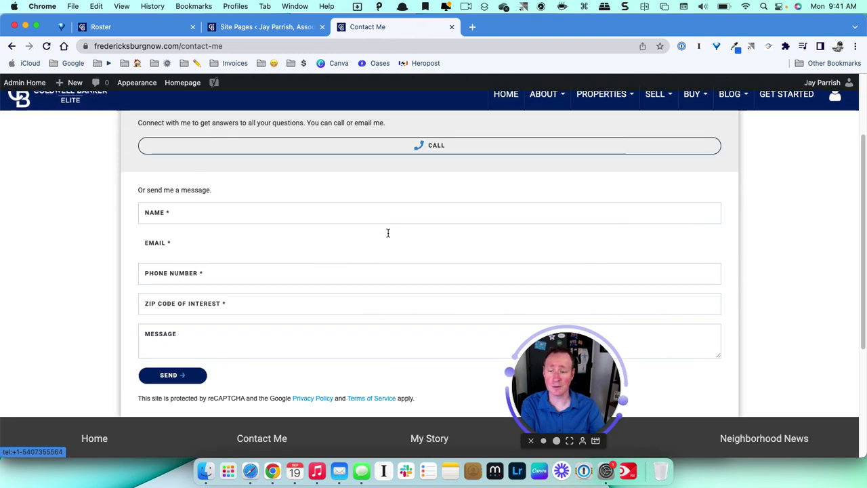